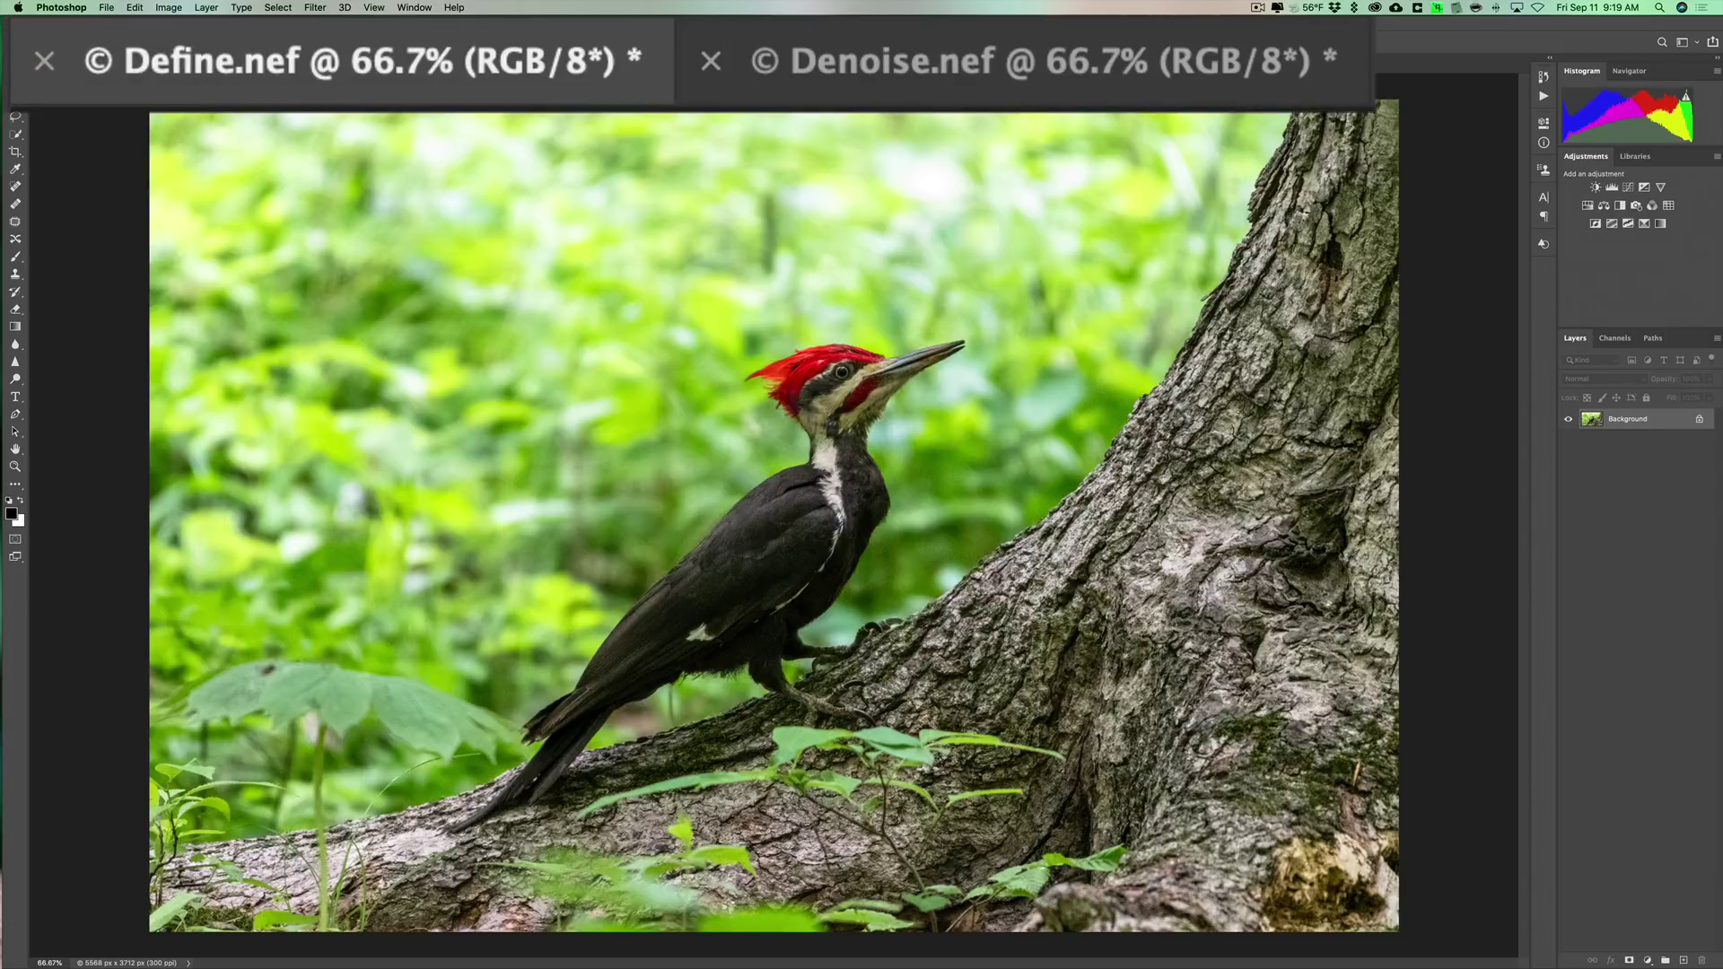
Flip between the Denoise.nef and Define.nef copies of the woodpecker photo, ending on Define.nef.
left_click(965, 55)
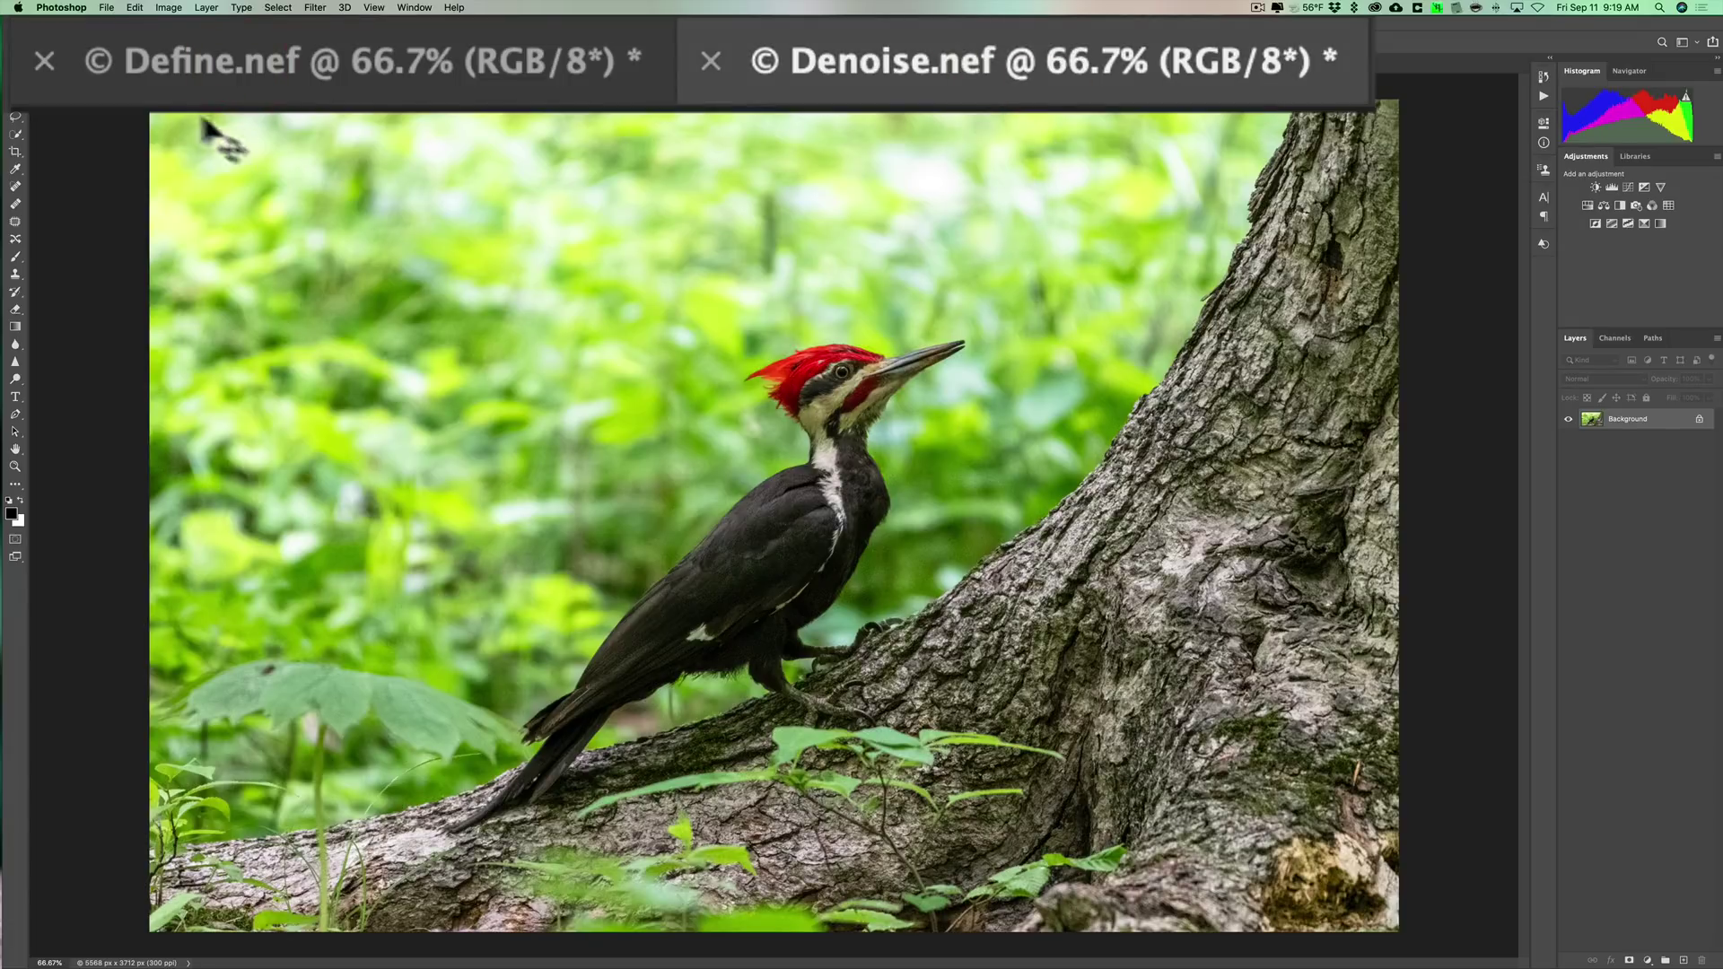
left_click(577, 58)
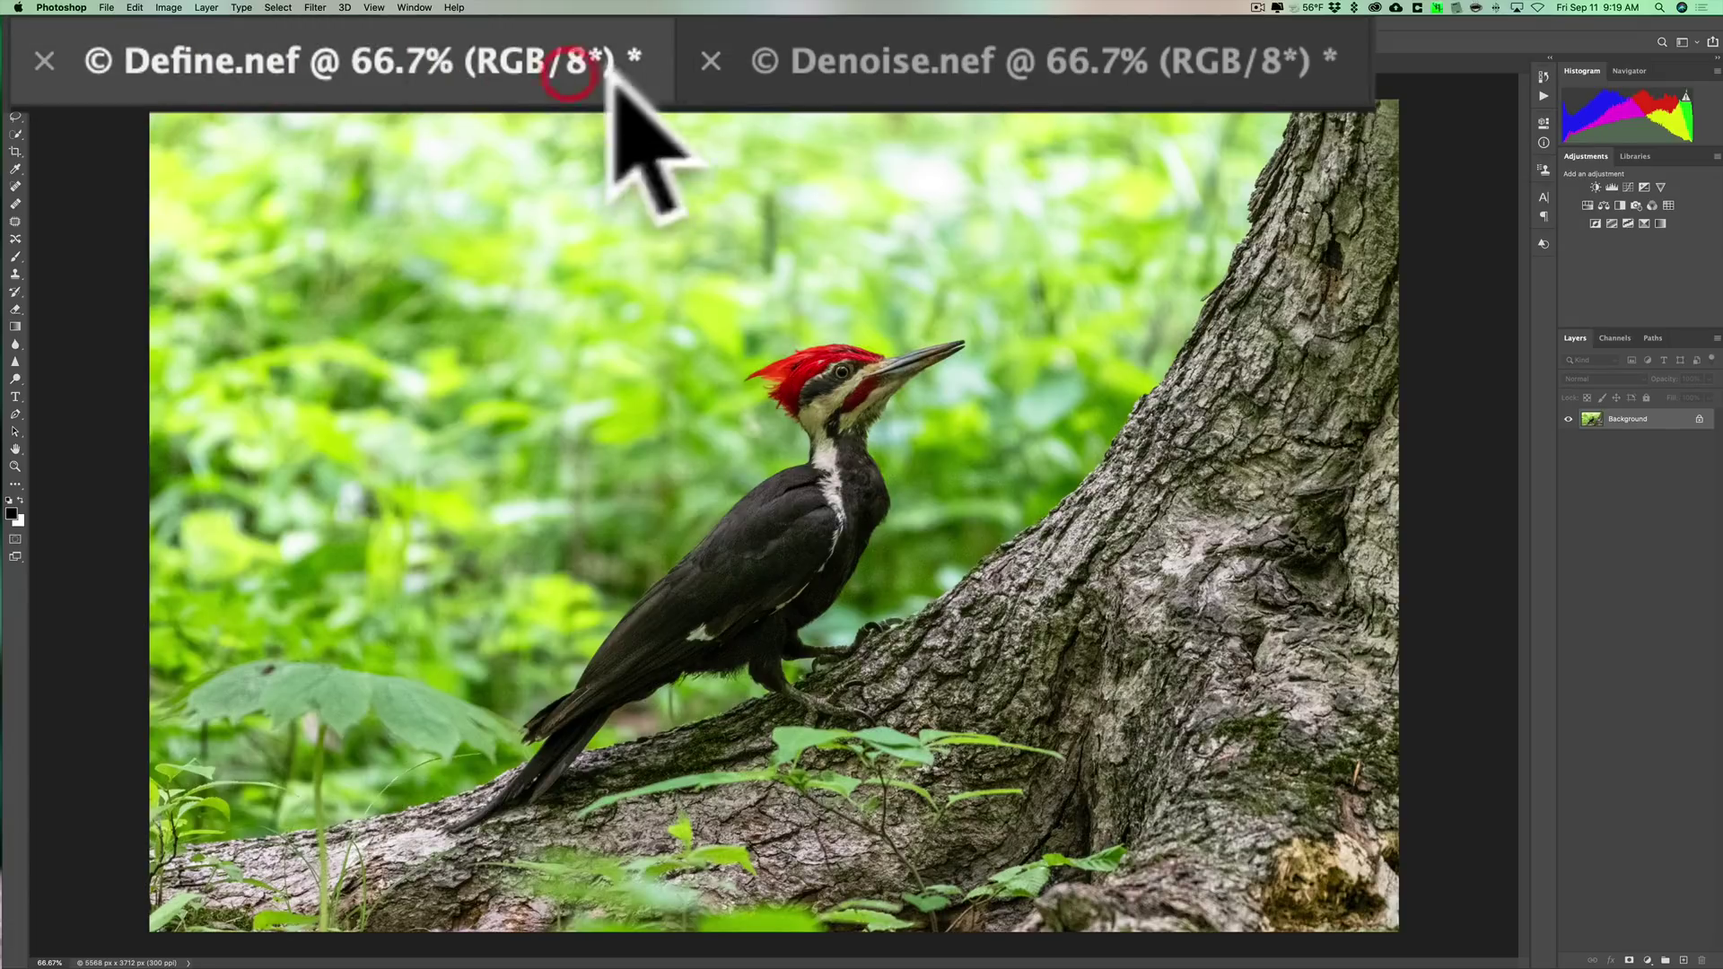
left_click(880, 67)
left_click(661, 56)
left_click(947, 54)
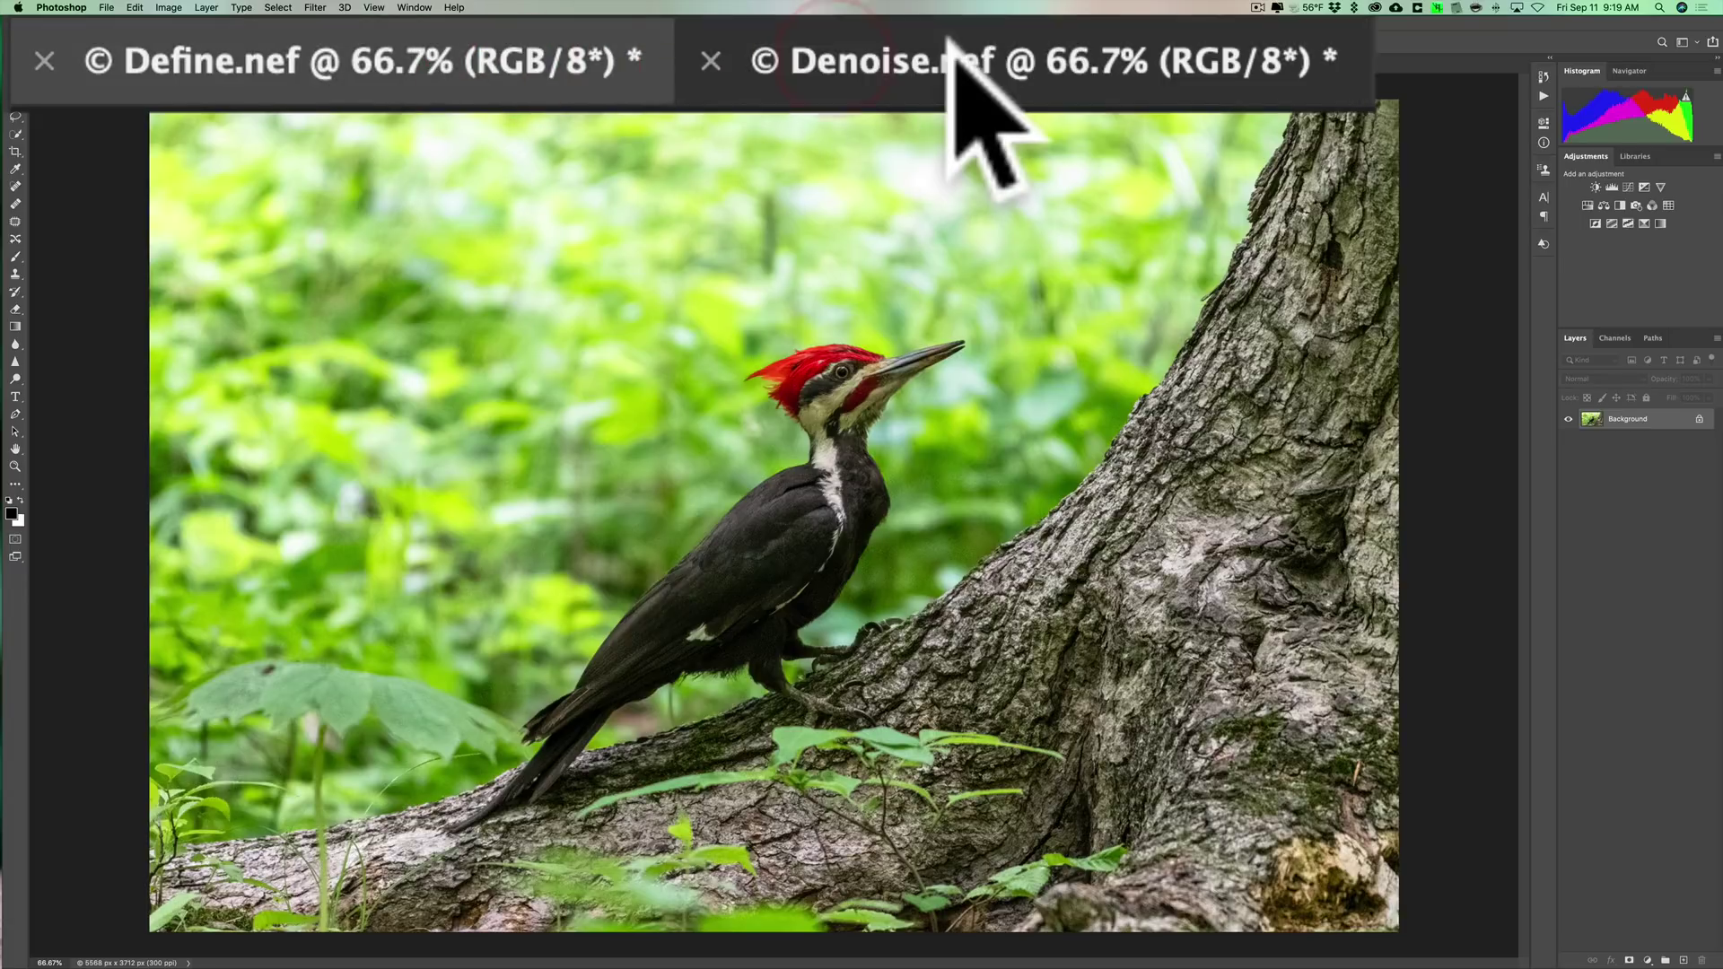
left_click(115, 64)
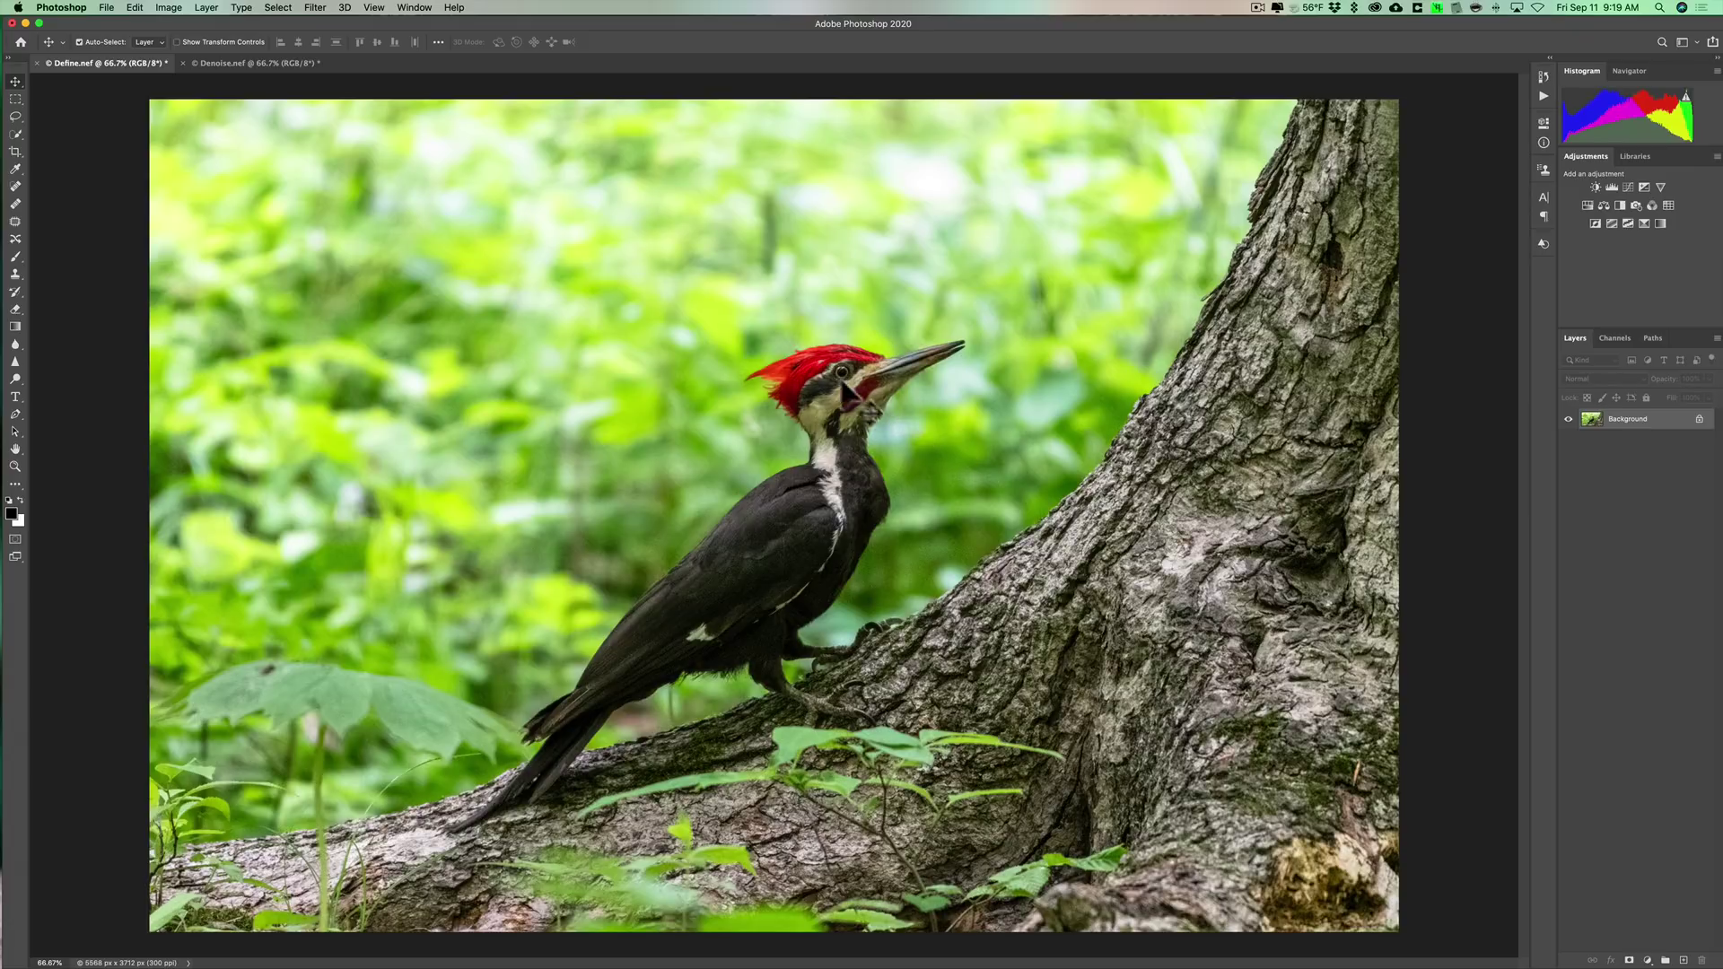
Launch Filter > Nik Collection > Dfine 2 on the Define.nef photo.
left_click(315, 7)
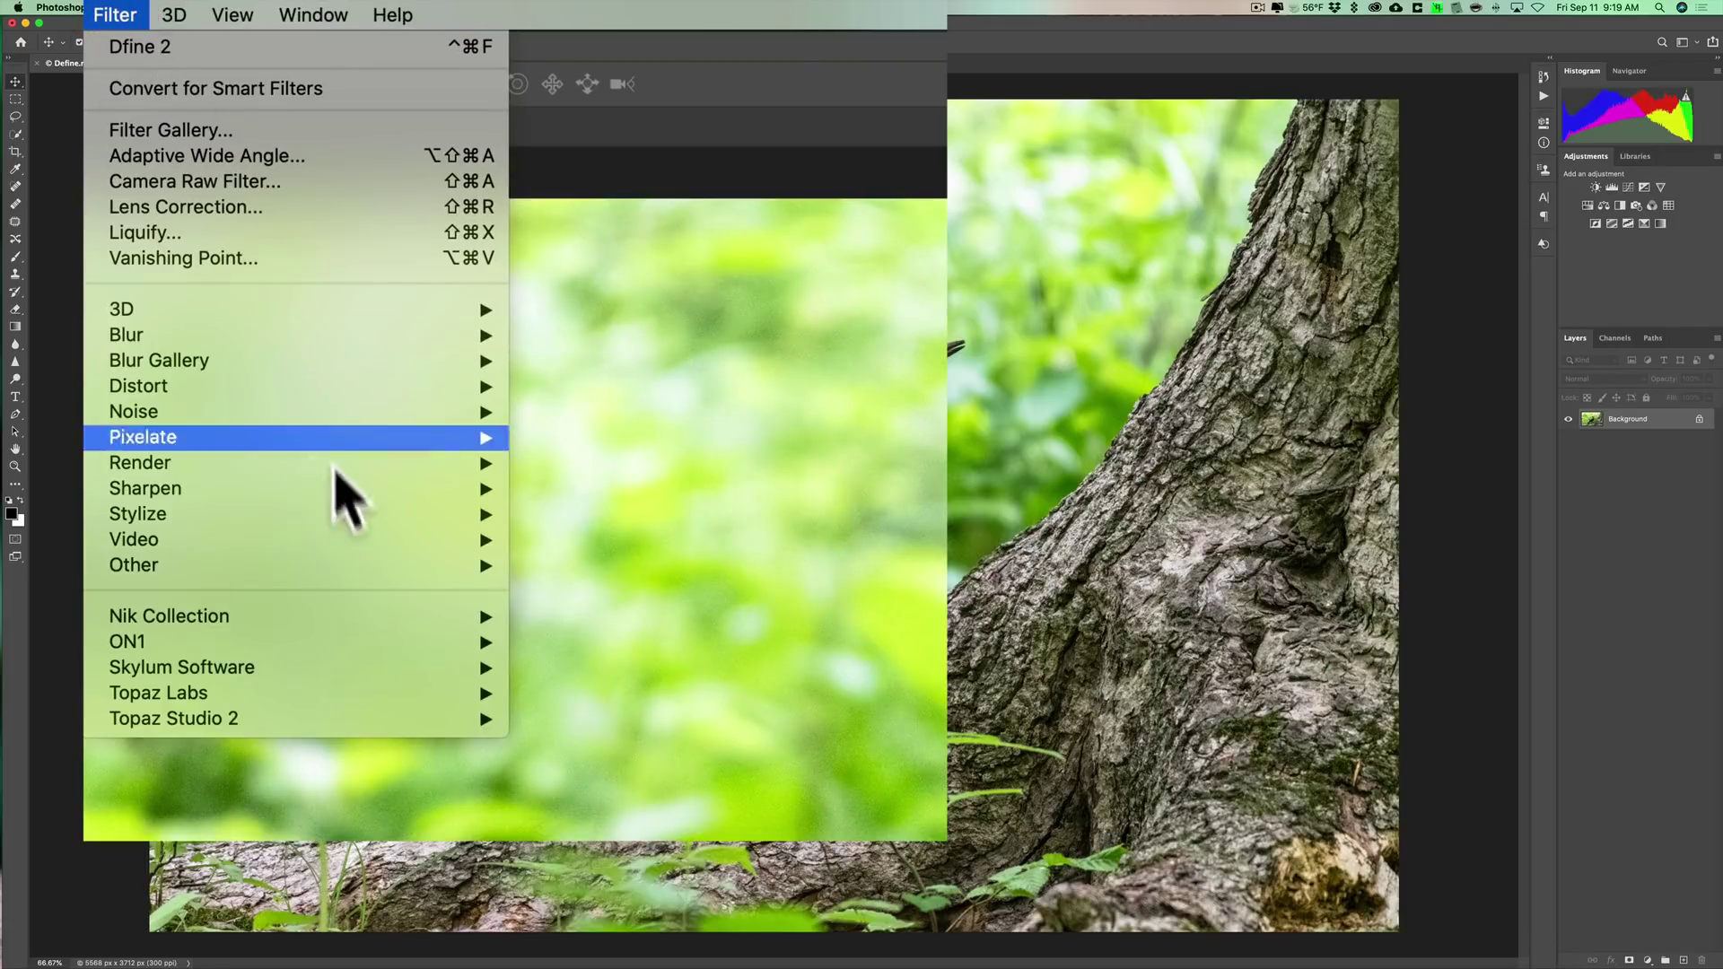
mouse_move(431, 619)
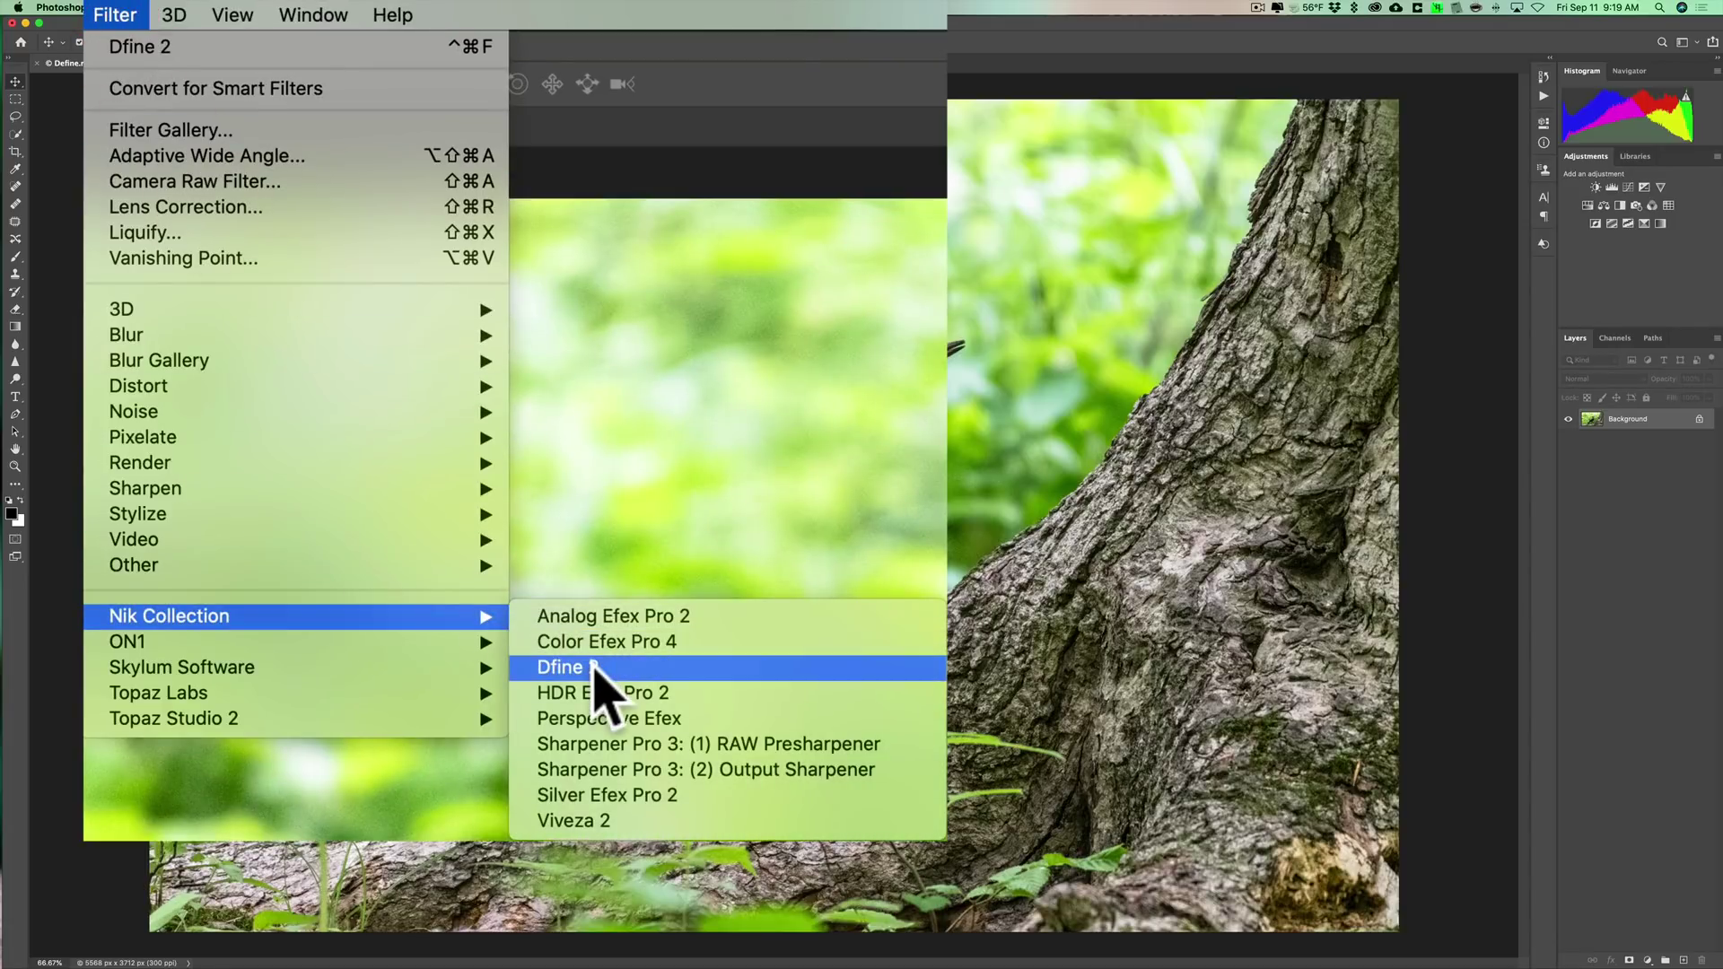
left_click(553, 332)
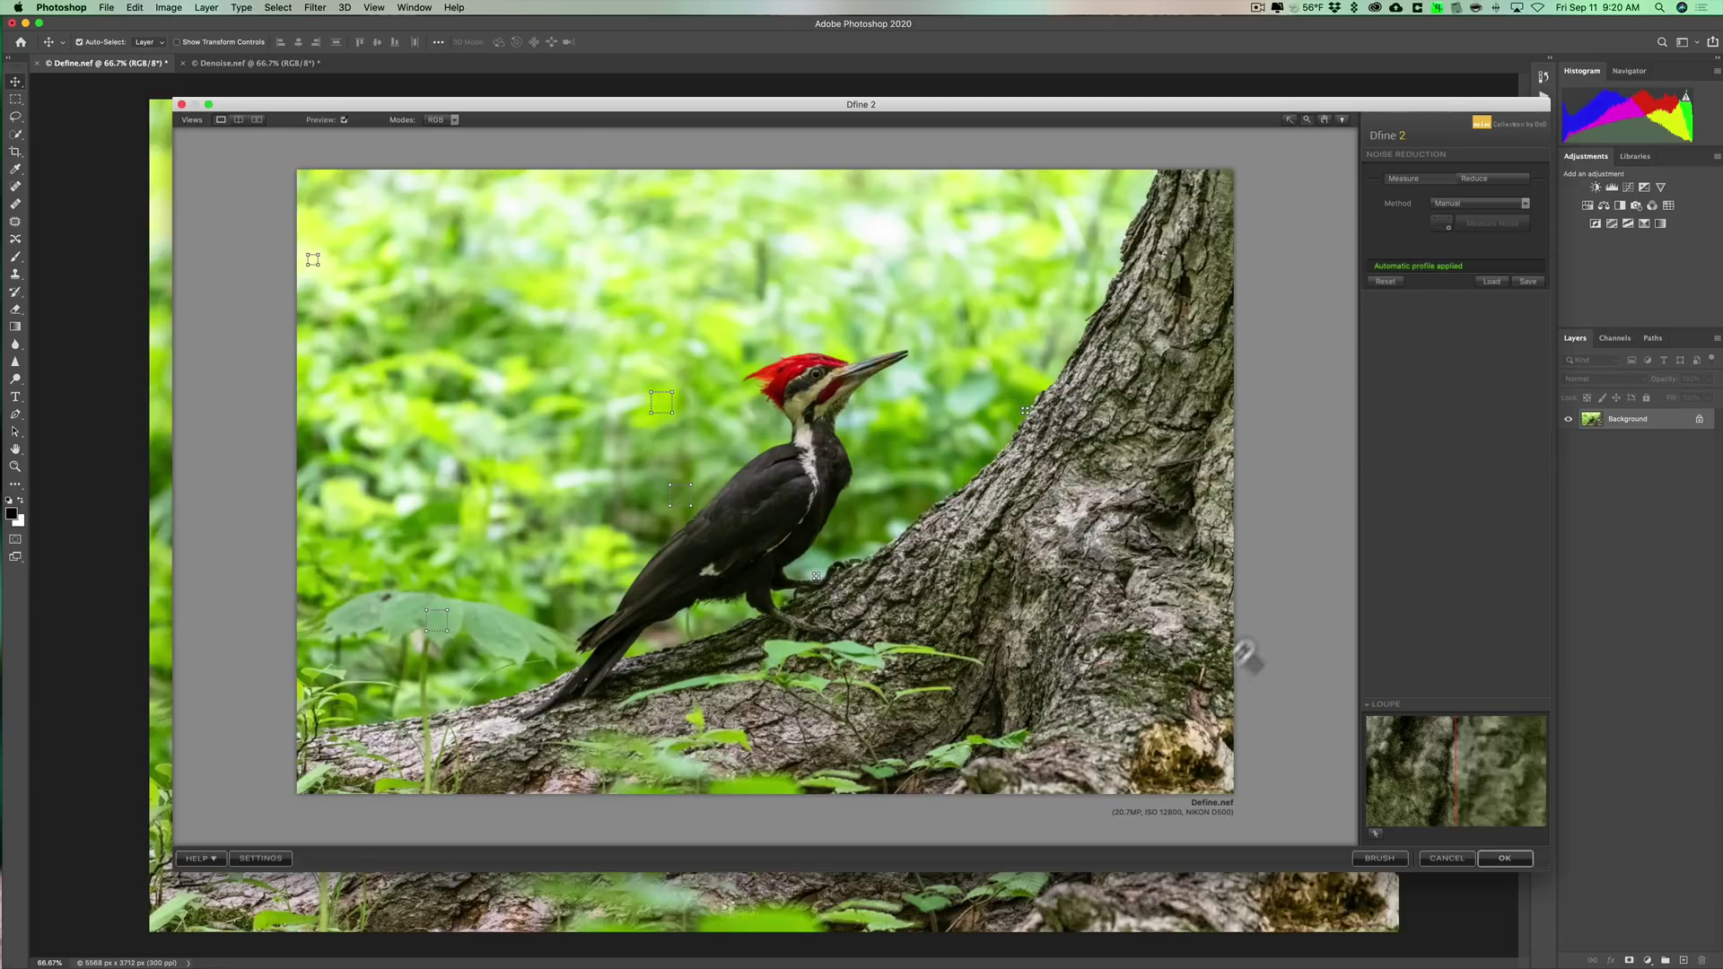
Zoom the Dfine 2 preview to 100% on the woodpecker's head and toggle Preview to compare with the original.
left_click(815, 377)
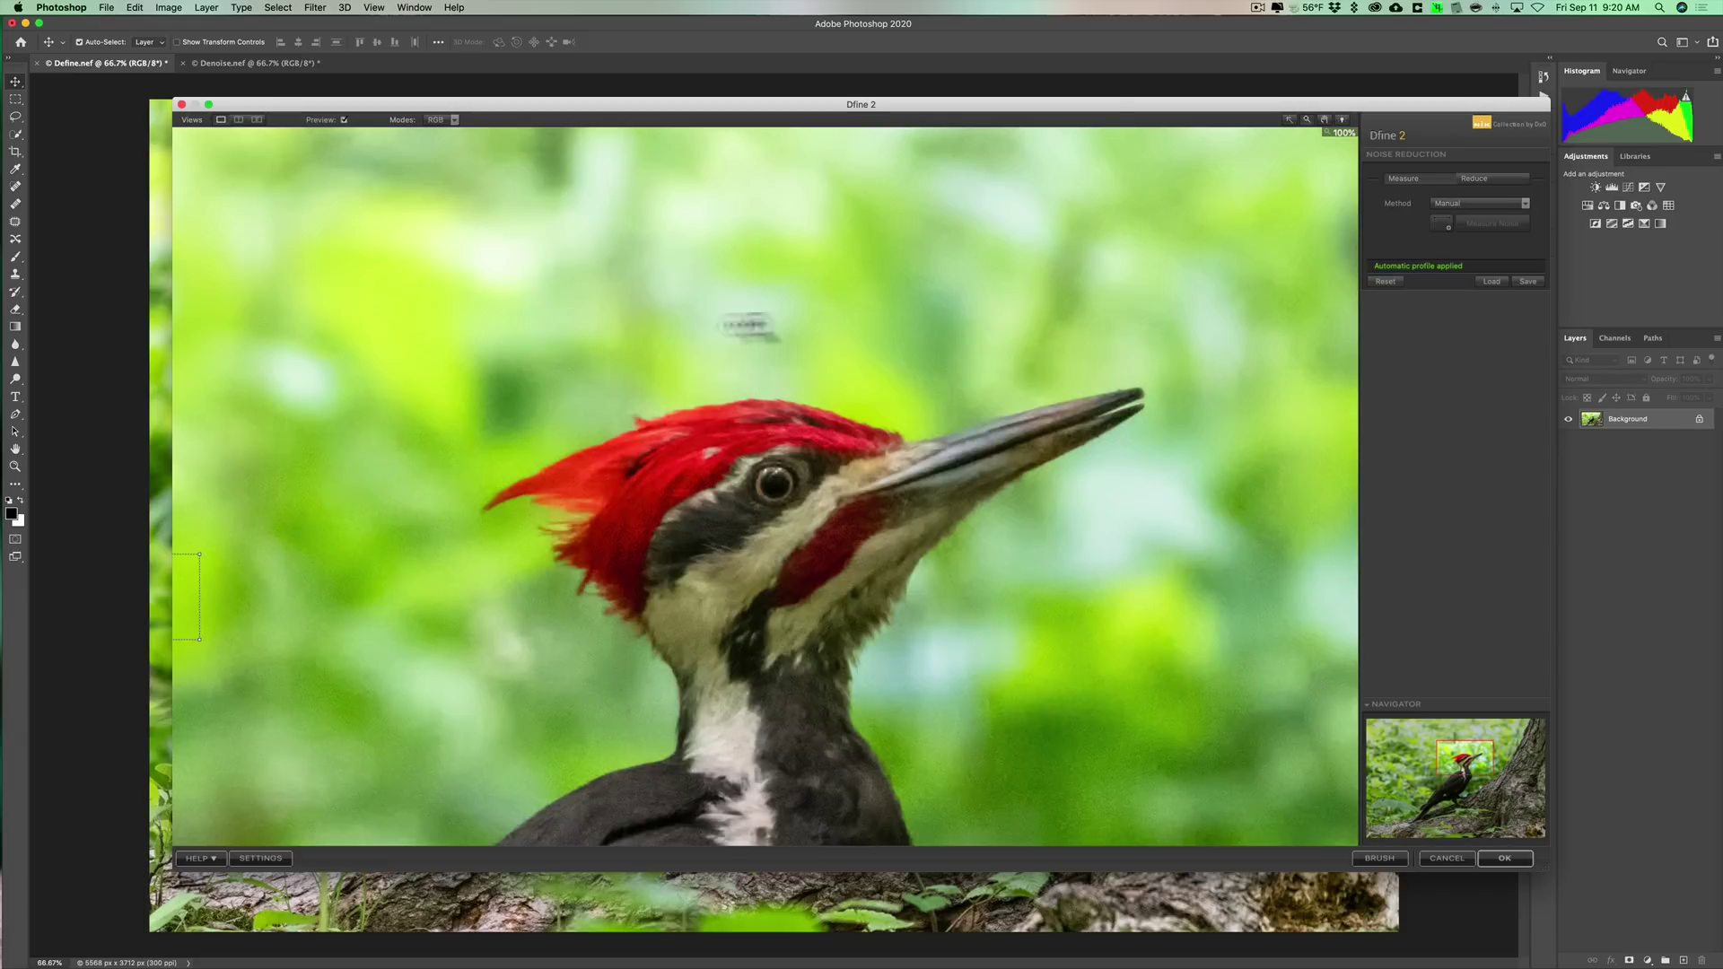
left_click(344, 119)
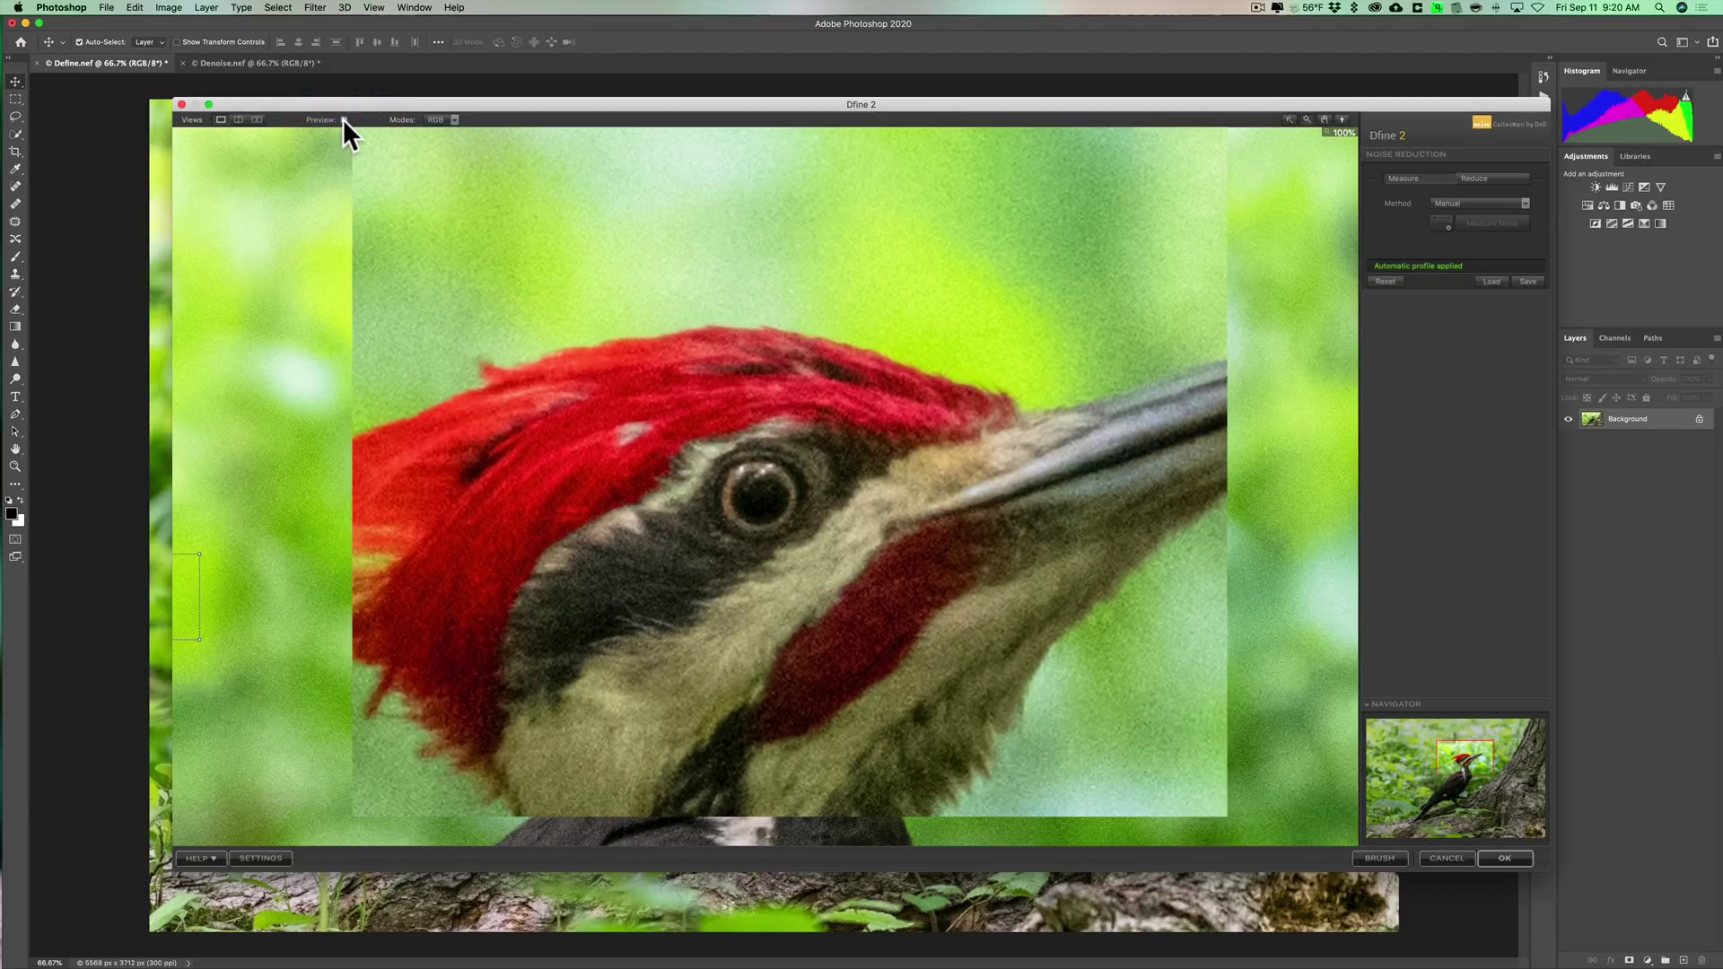
left_click(344, 120)
left_click(745, 595)
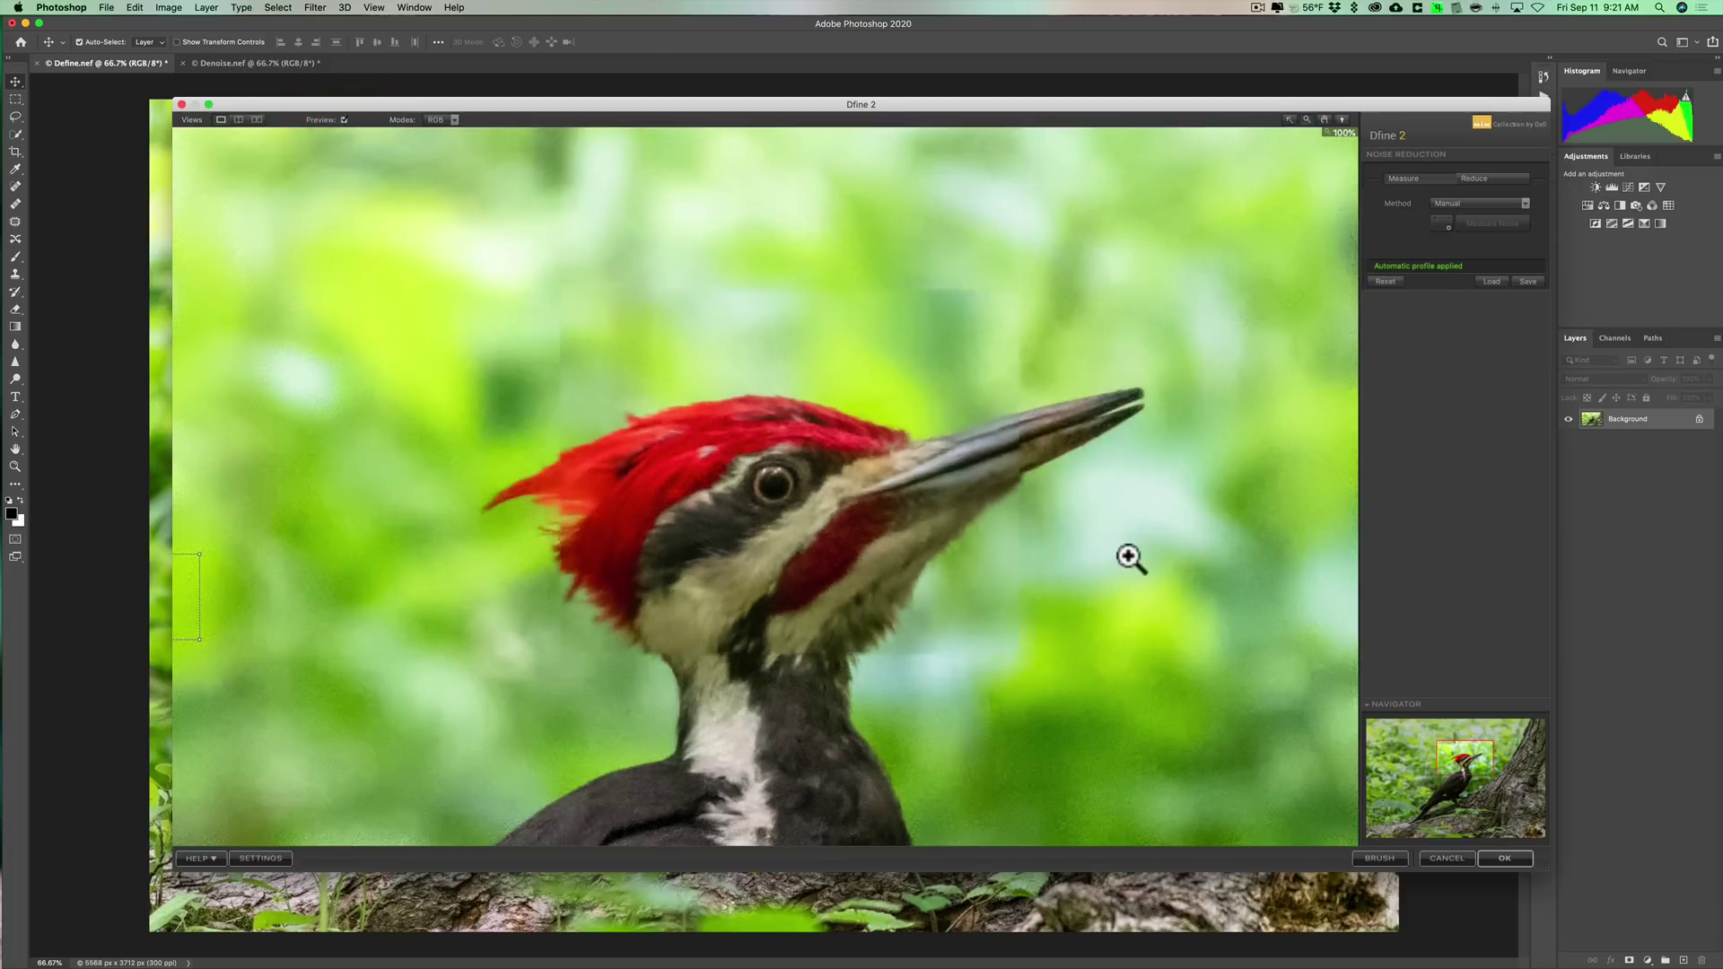
left_click(344, 119)
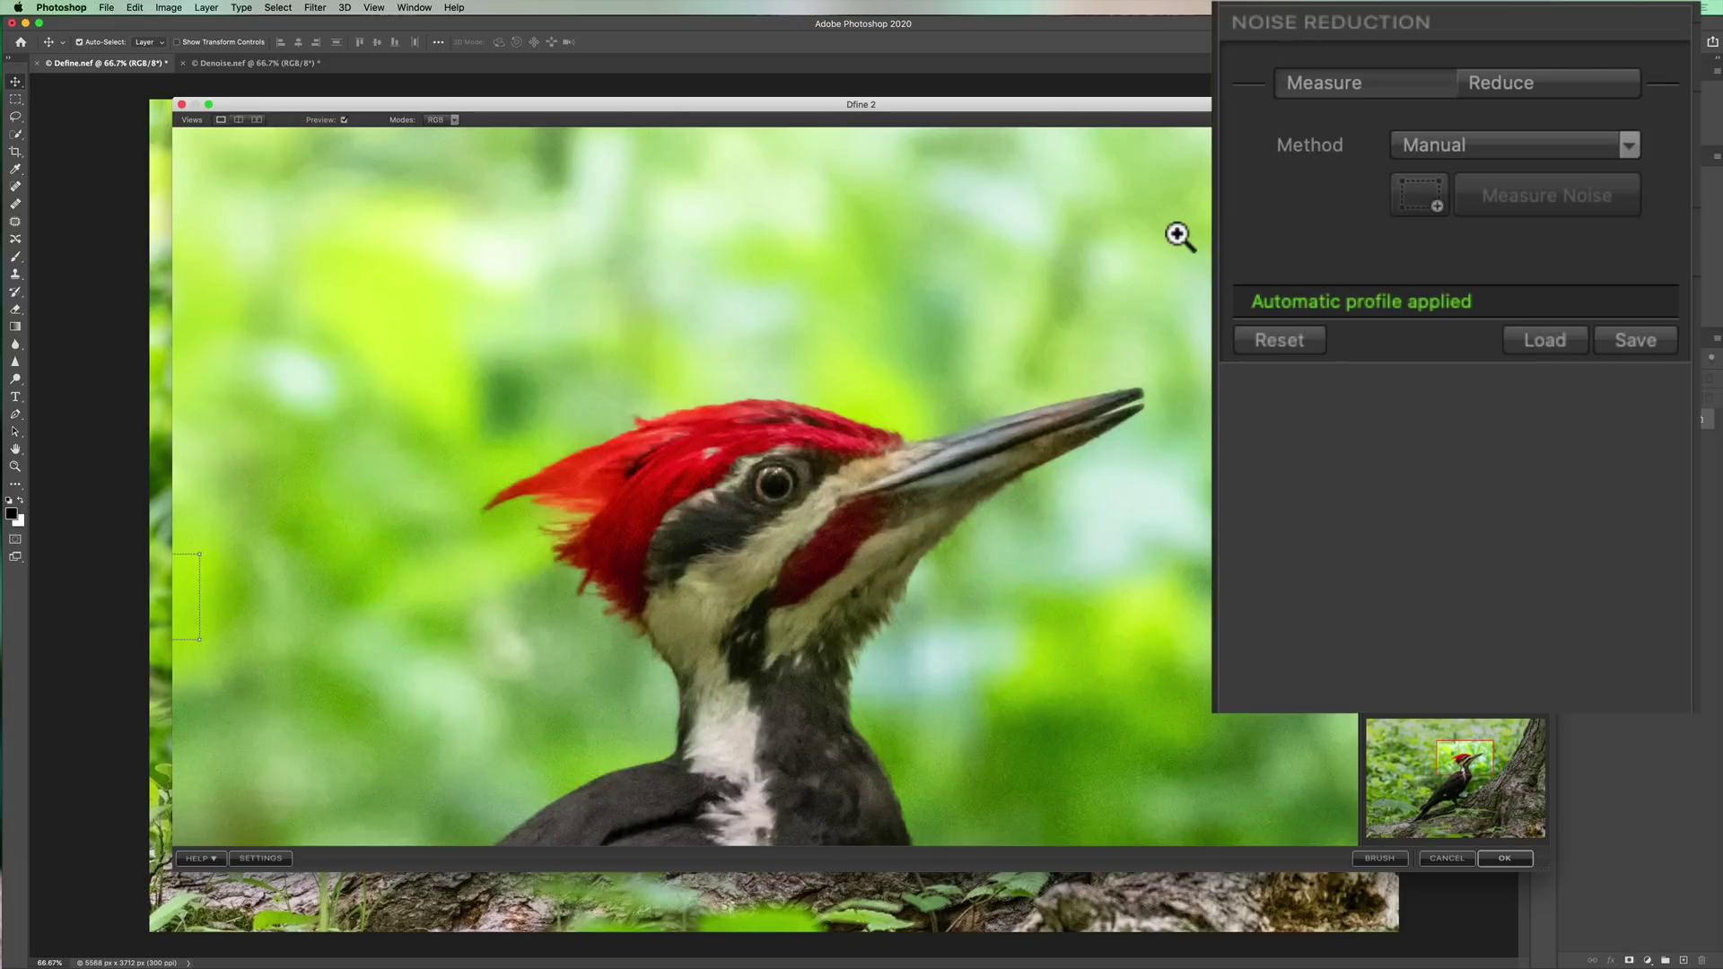
Review Dfine 2's Reduce settings (Contrast and Color Noise 100%) and Measure settings, then apply the reduction.
left_click(1430, 184)
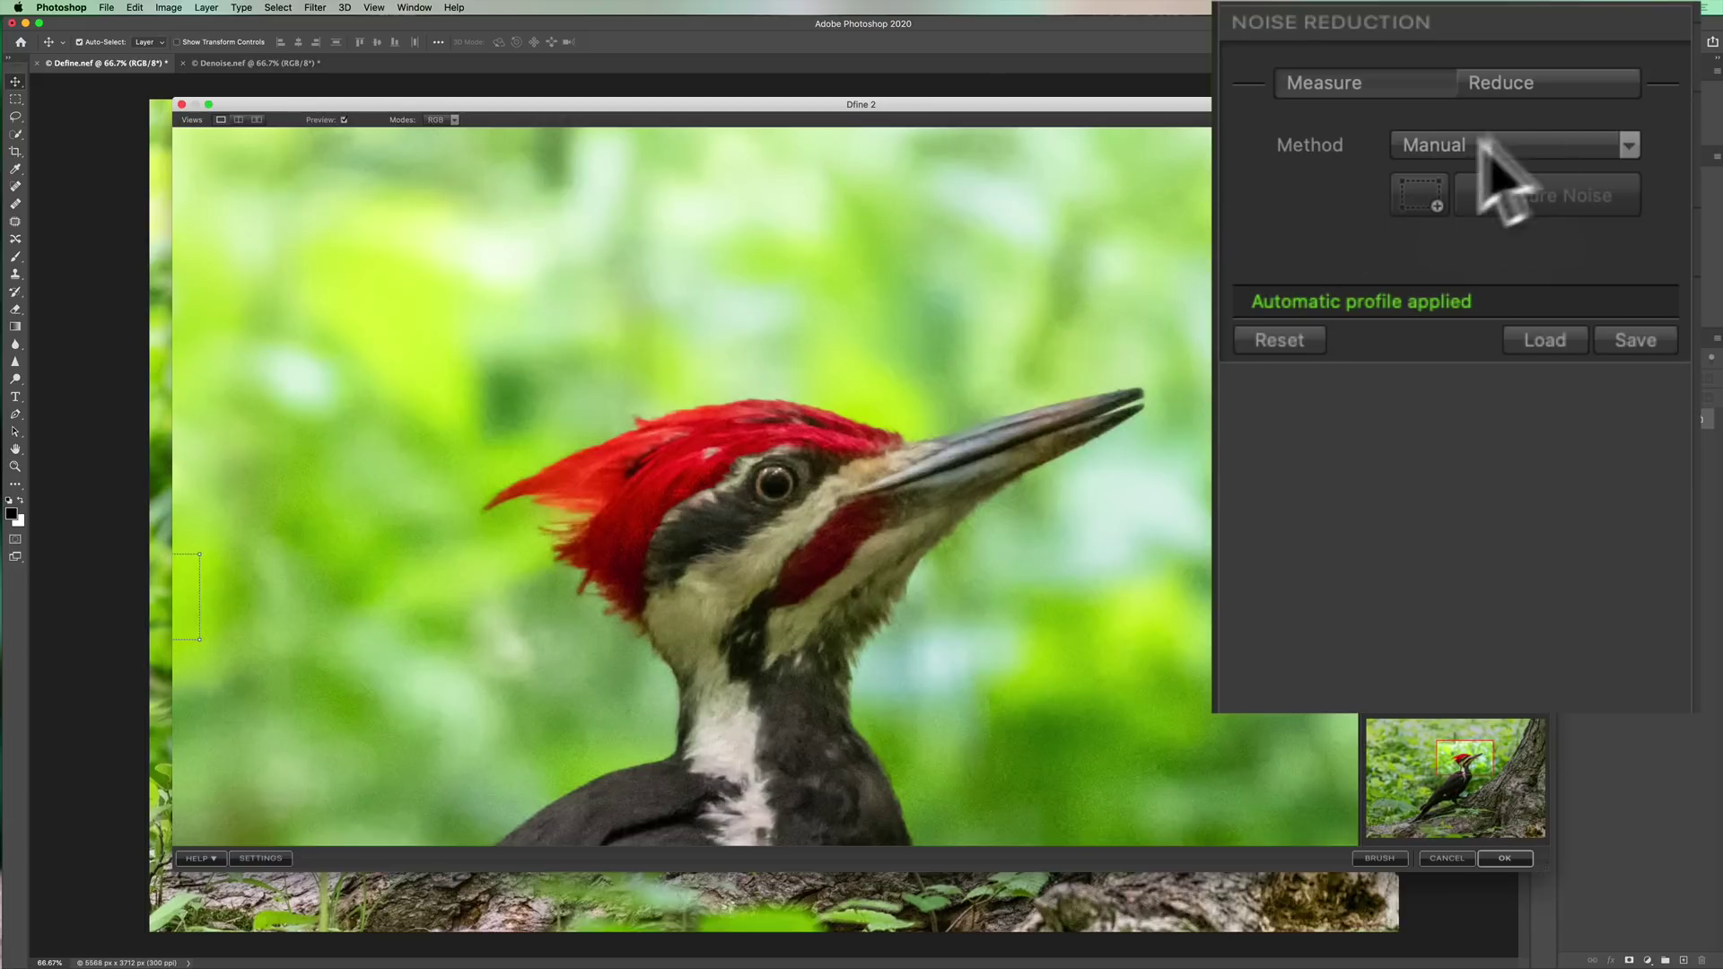
left_click(1532, 79)
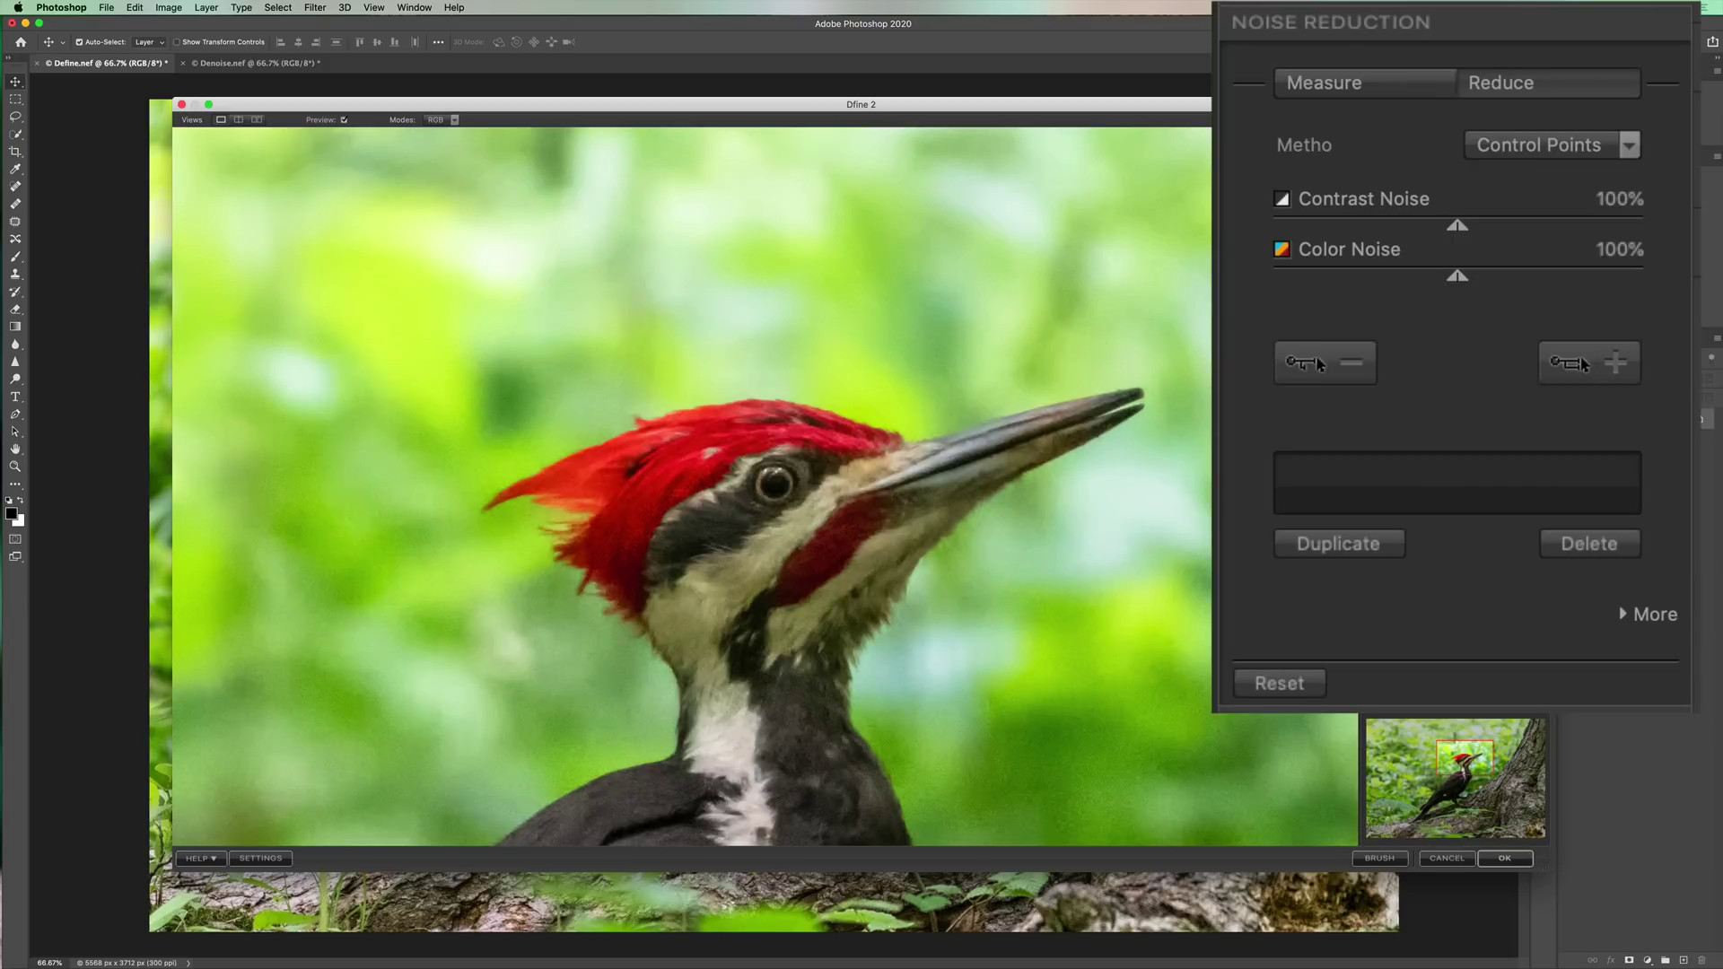
left_click(1349, 73)
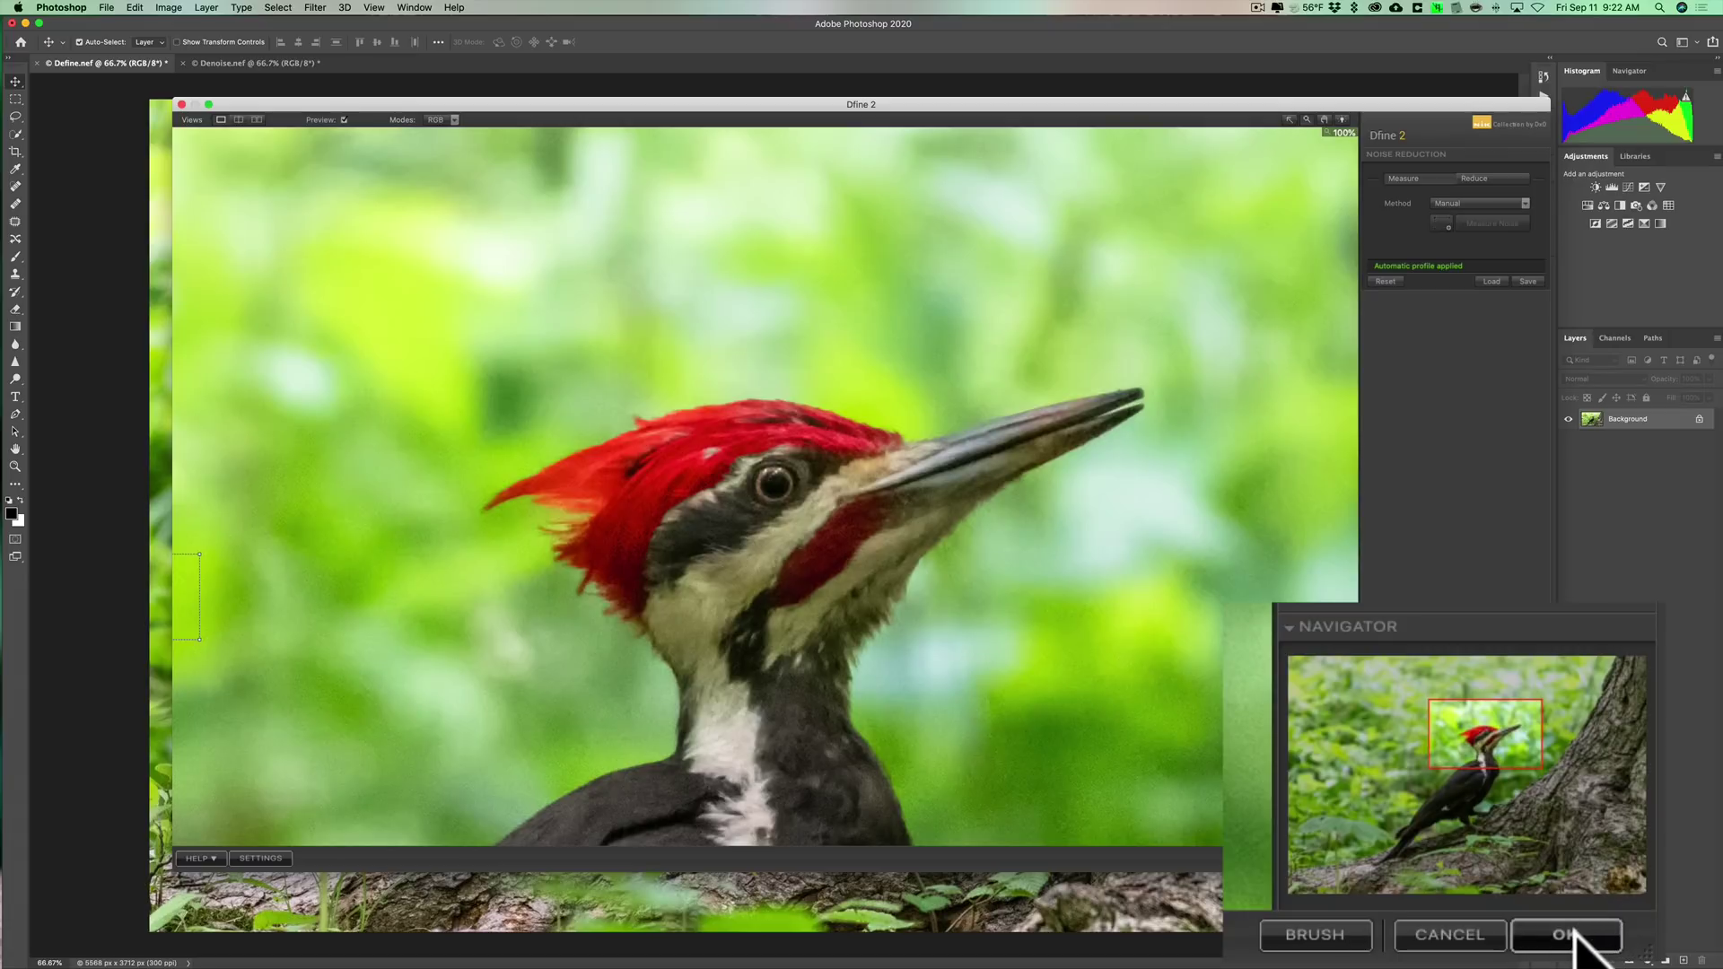
left_click(1511, 920)
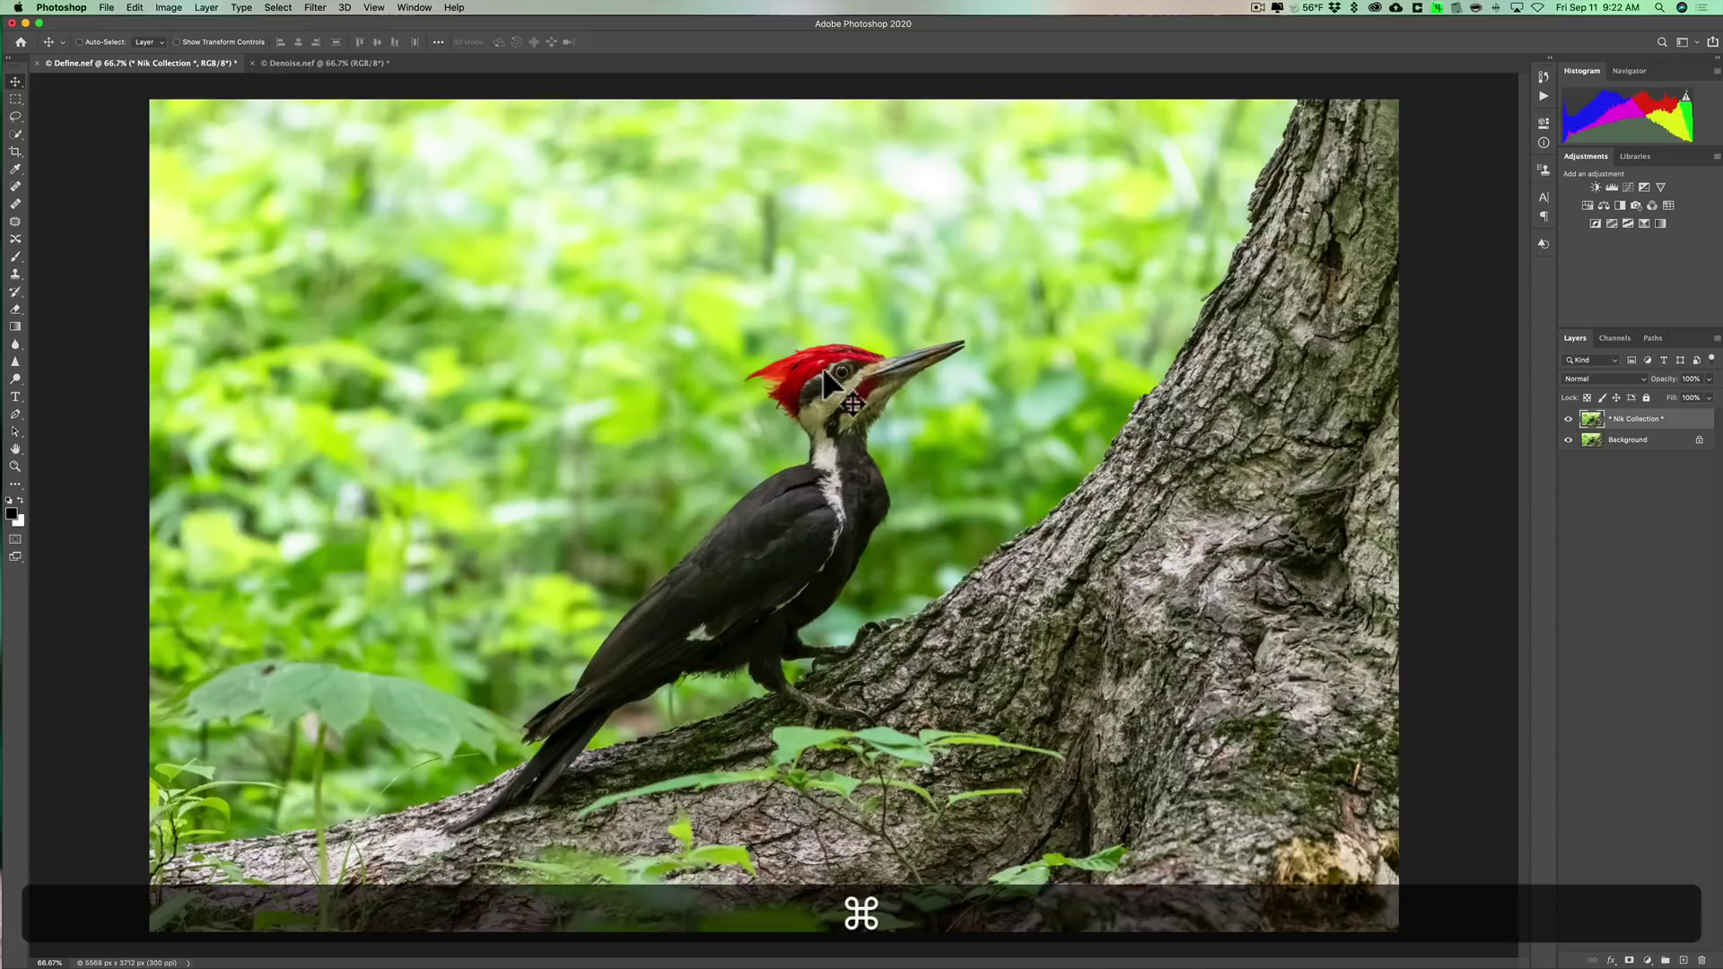
Zoom to 200% on the woodpecker's head and toggle the Nik Collection layer to compare with the original.
key("super+equal")
key("super+equal")
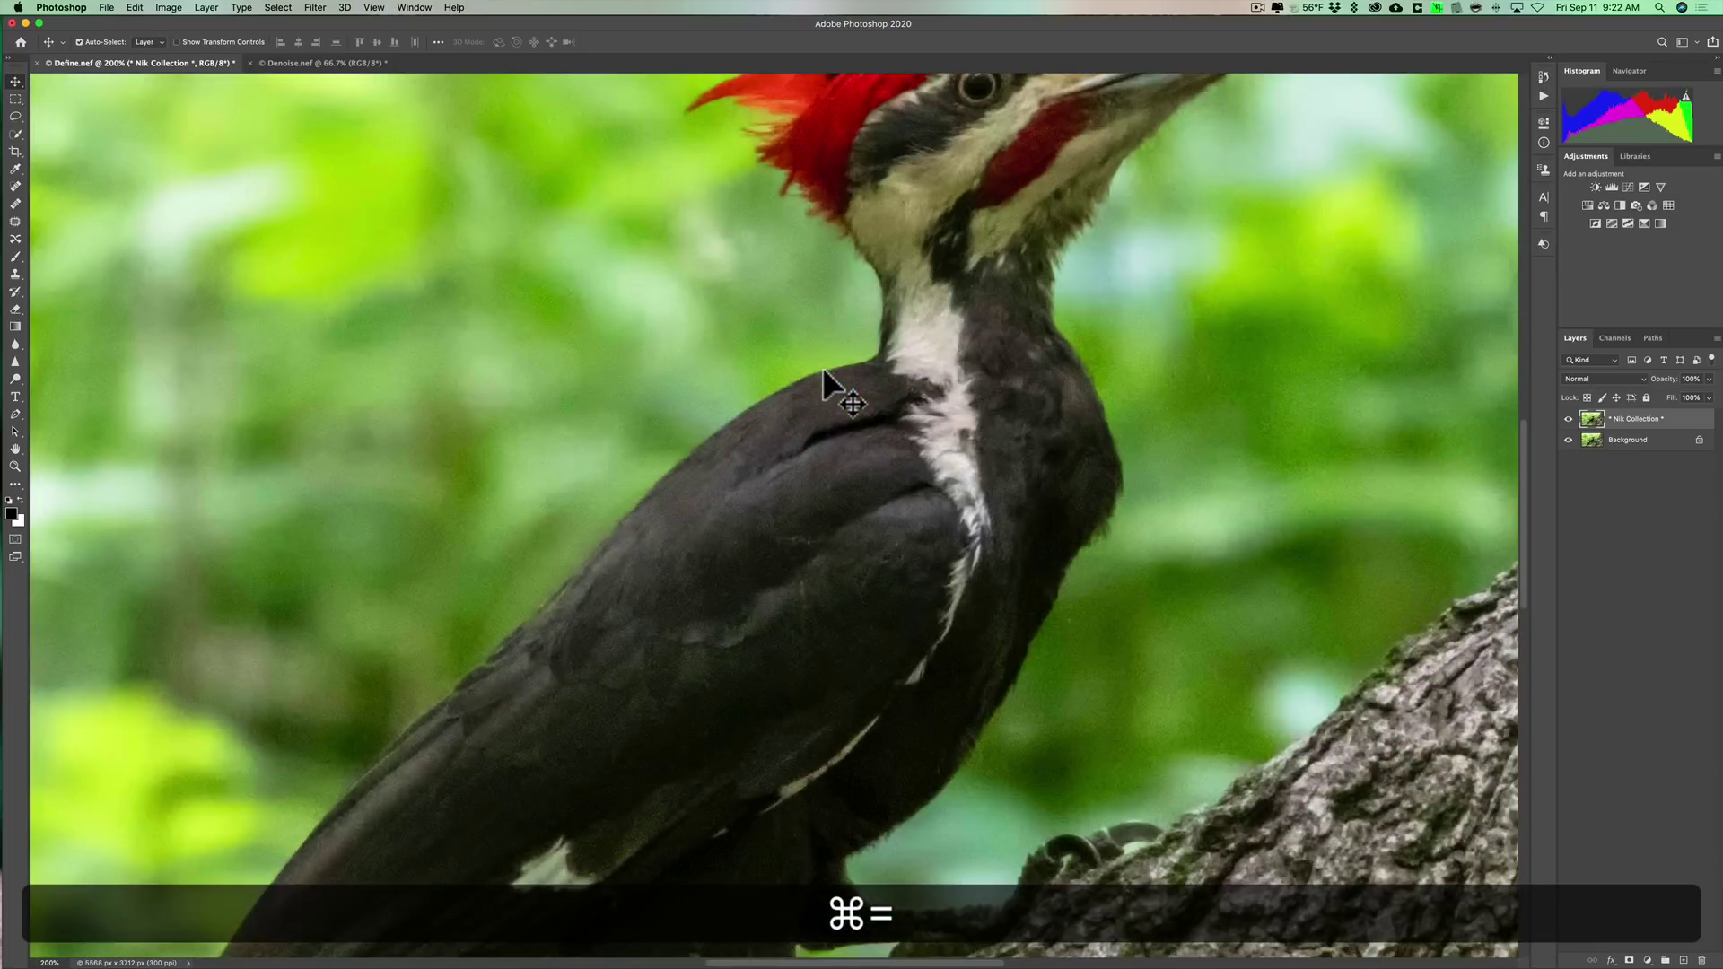
key("space")
left_click_drag(1023, 204, 854, 489)
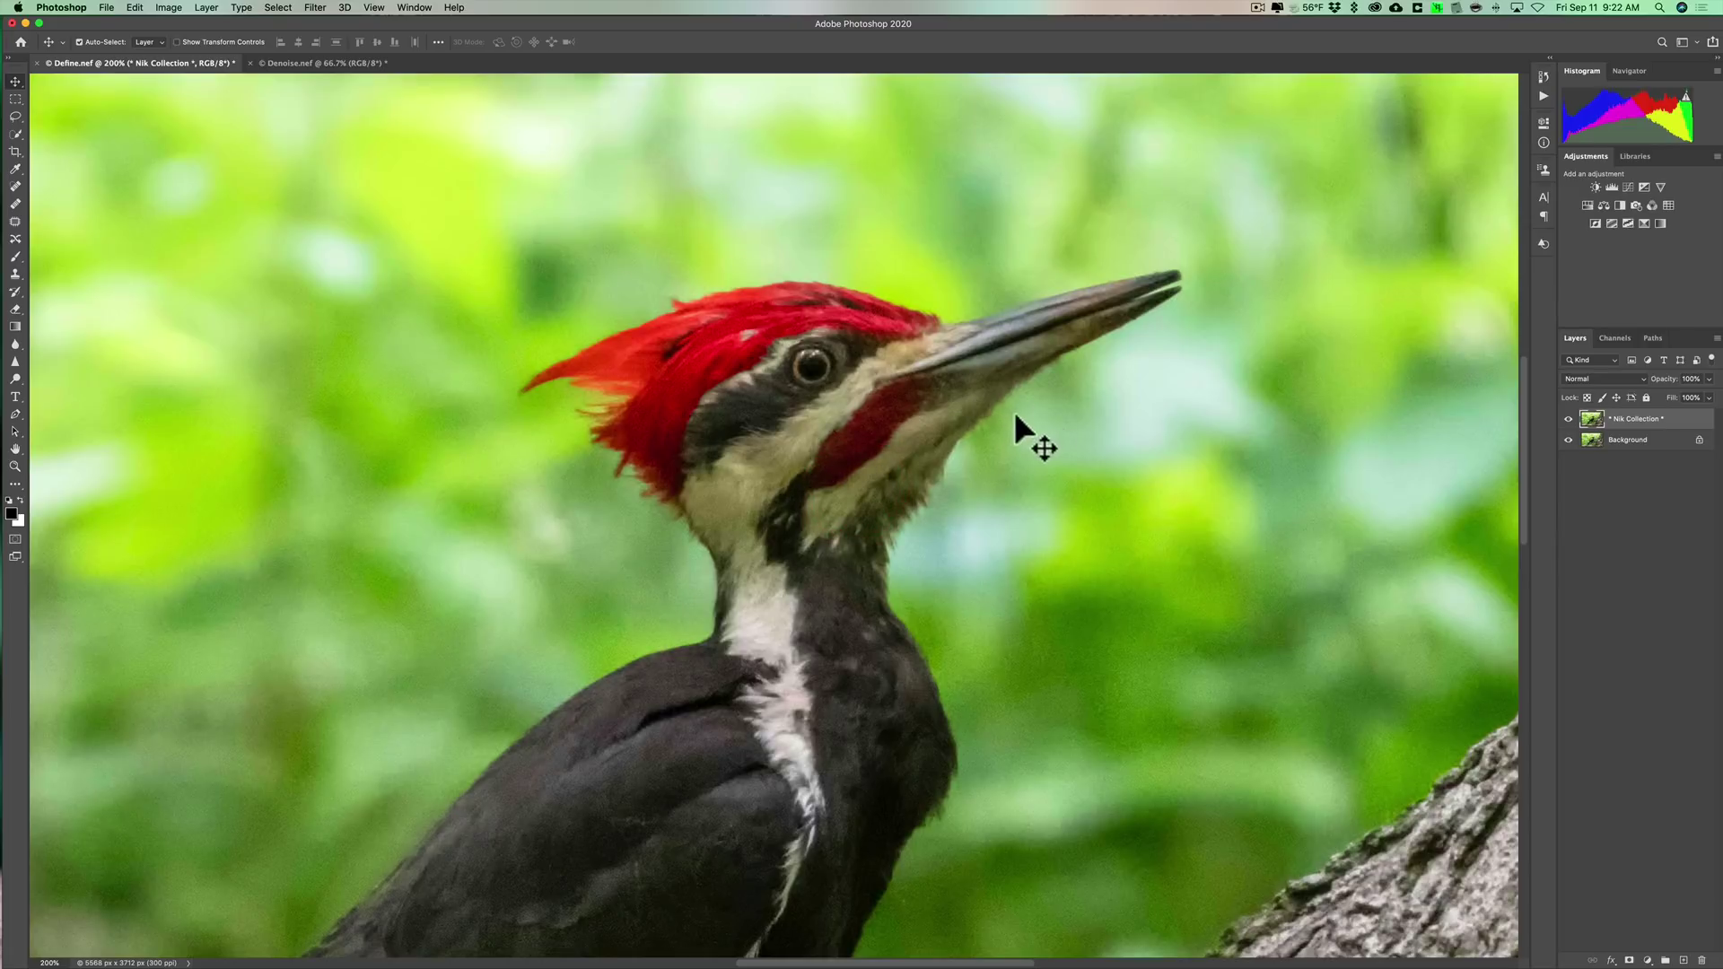
left_click(1568, 419)
left_click(1568, 418)
Zoom back out to 66.7% and switch to the Denoise.nef document.
key("super+0")
key("super+minus")
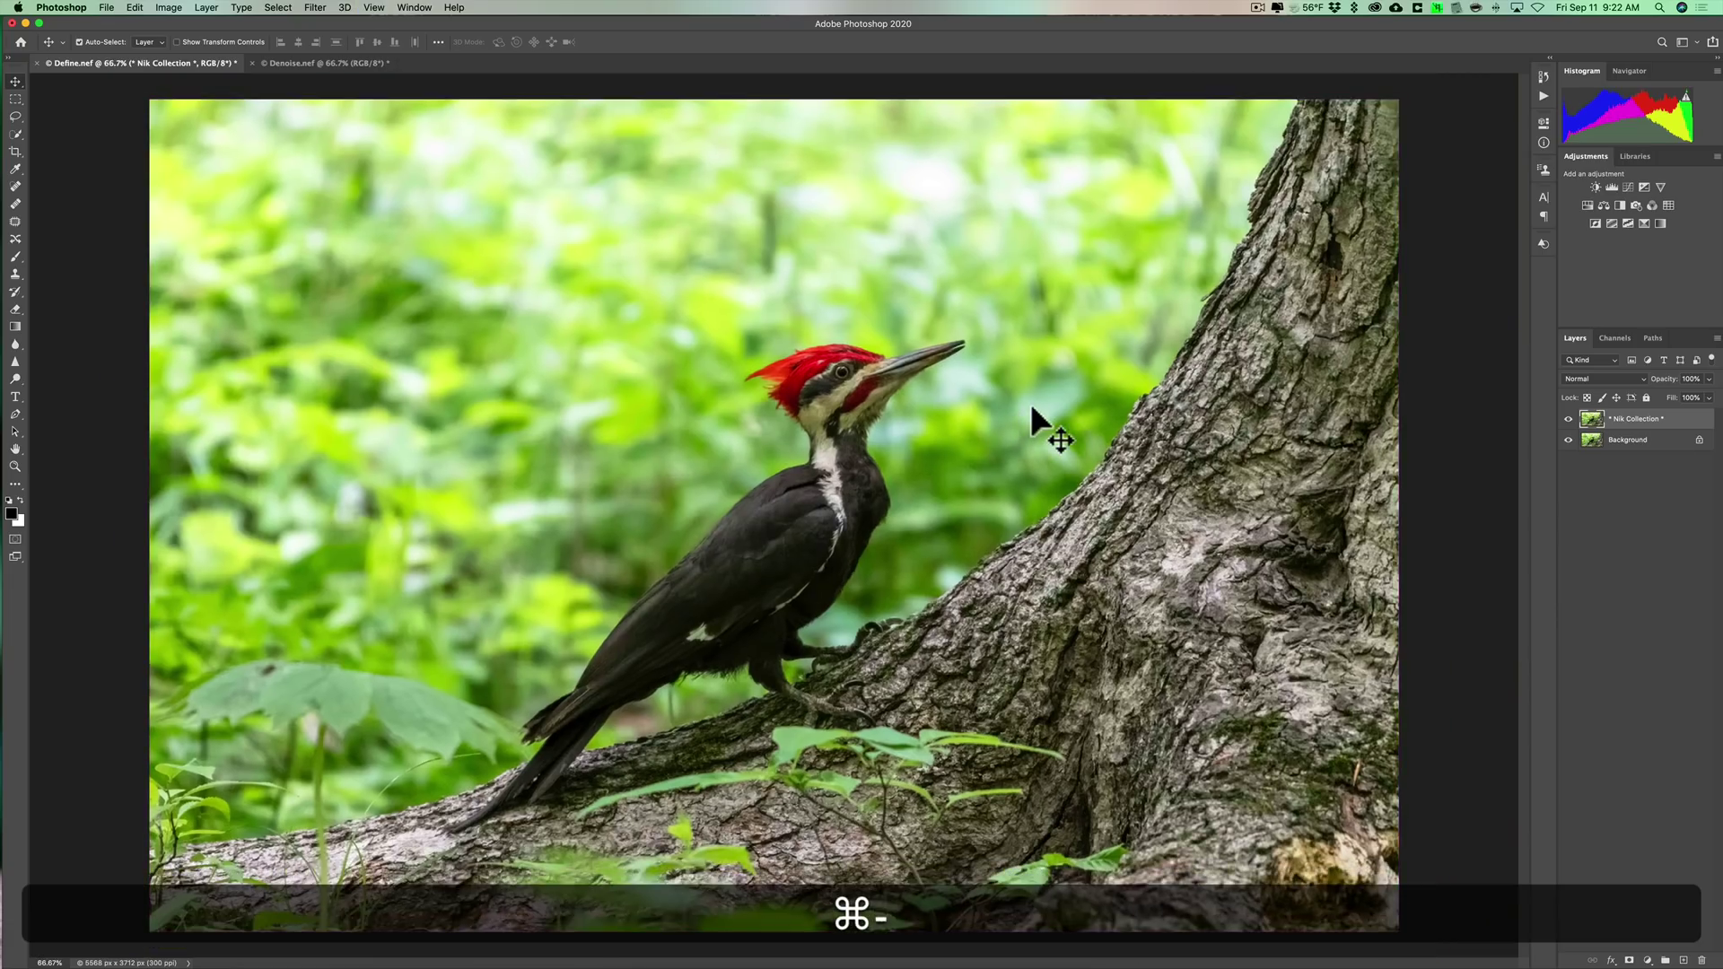
left_click(328, 63)
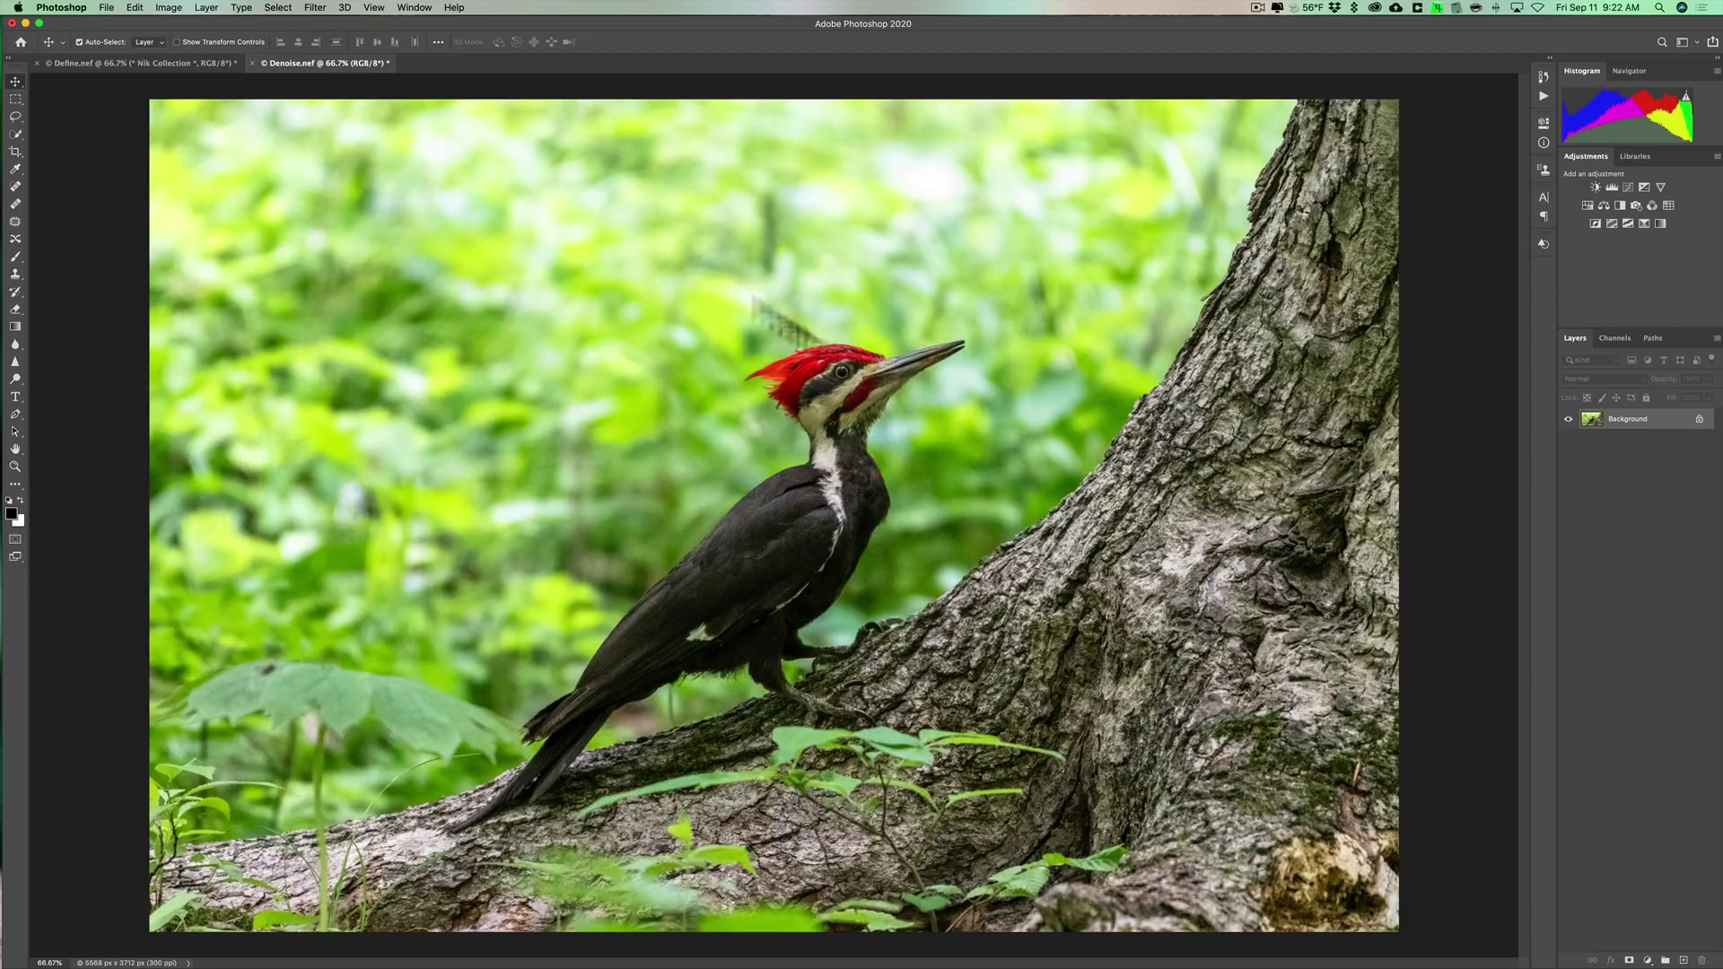
In Denoise.nef, duplicate the Background layer and rename the copy 'Denoise'.
left_click(148, 63)
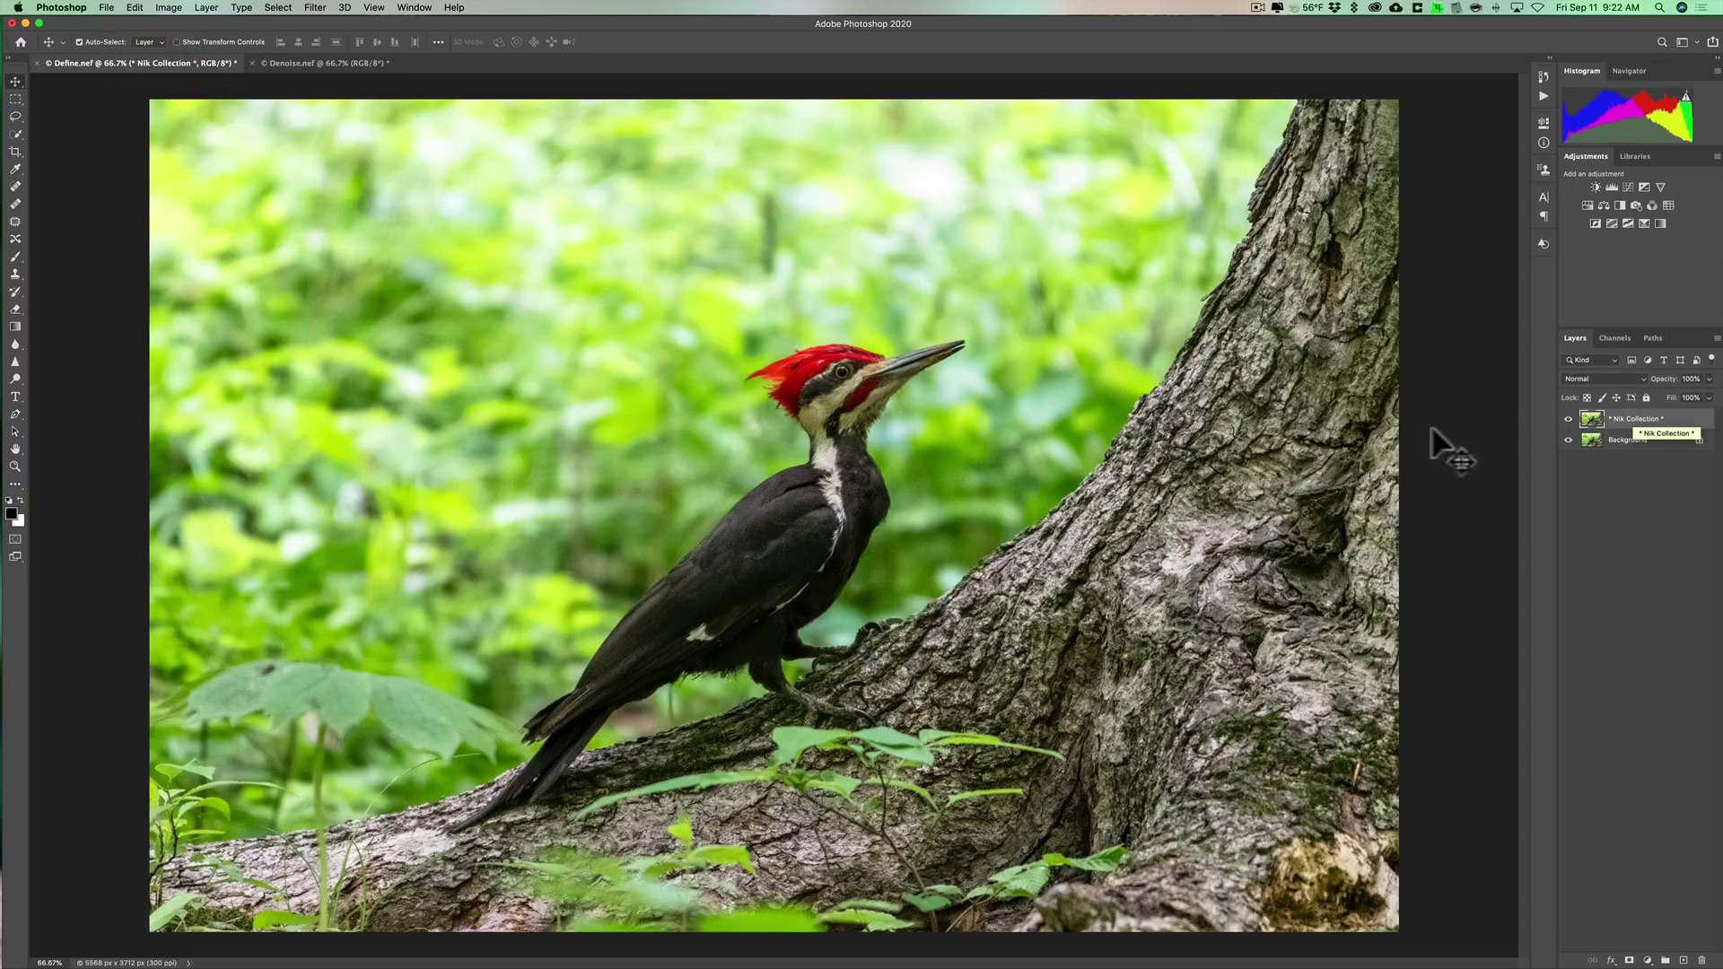
left_click(298, 62)
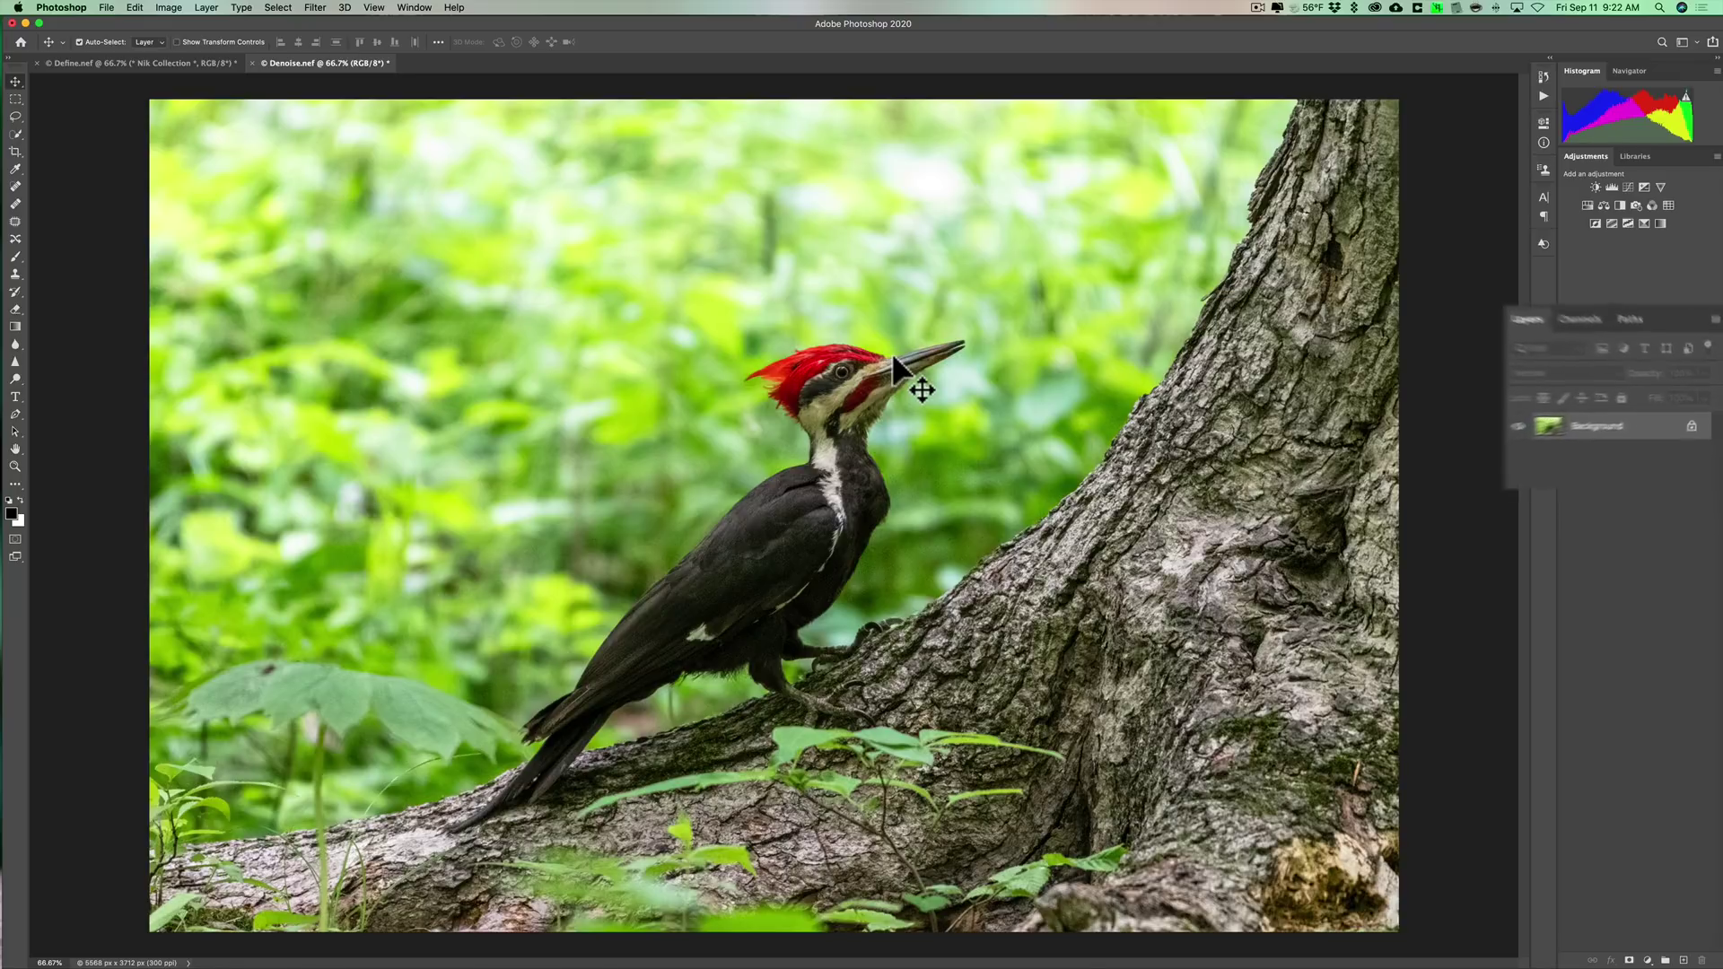
key("super+j")
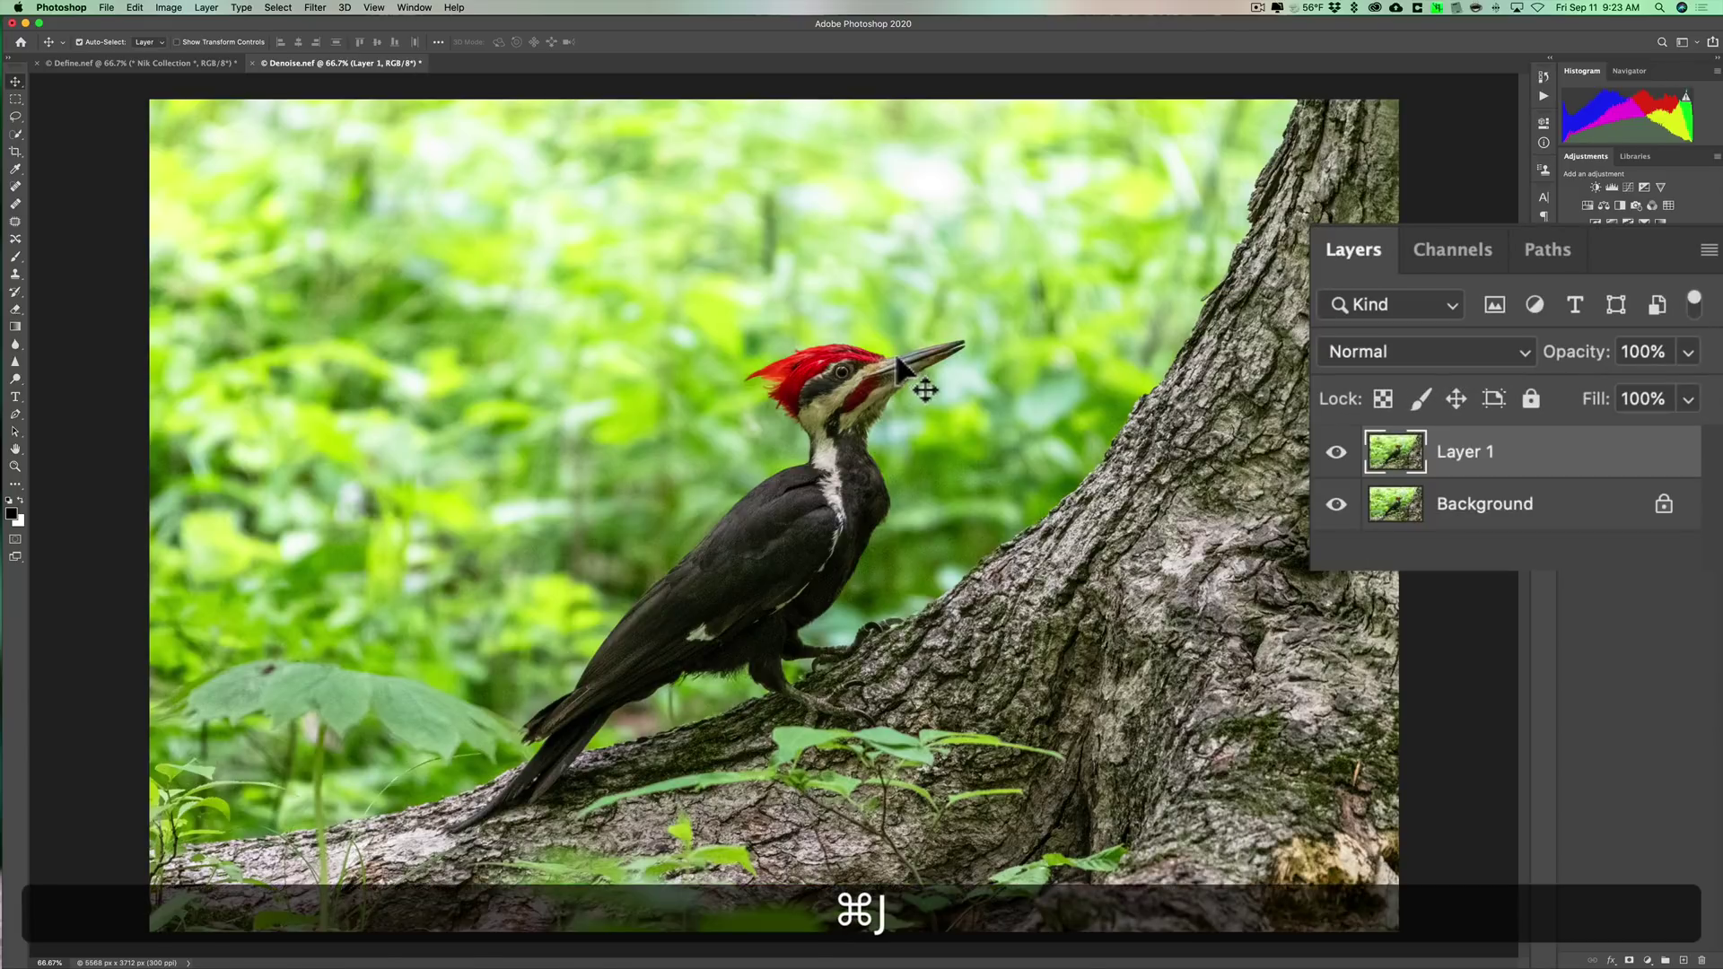
double_click(1462, 451)
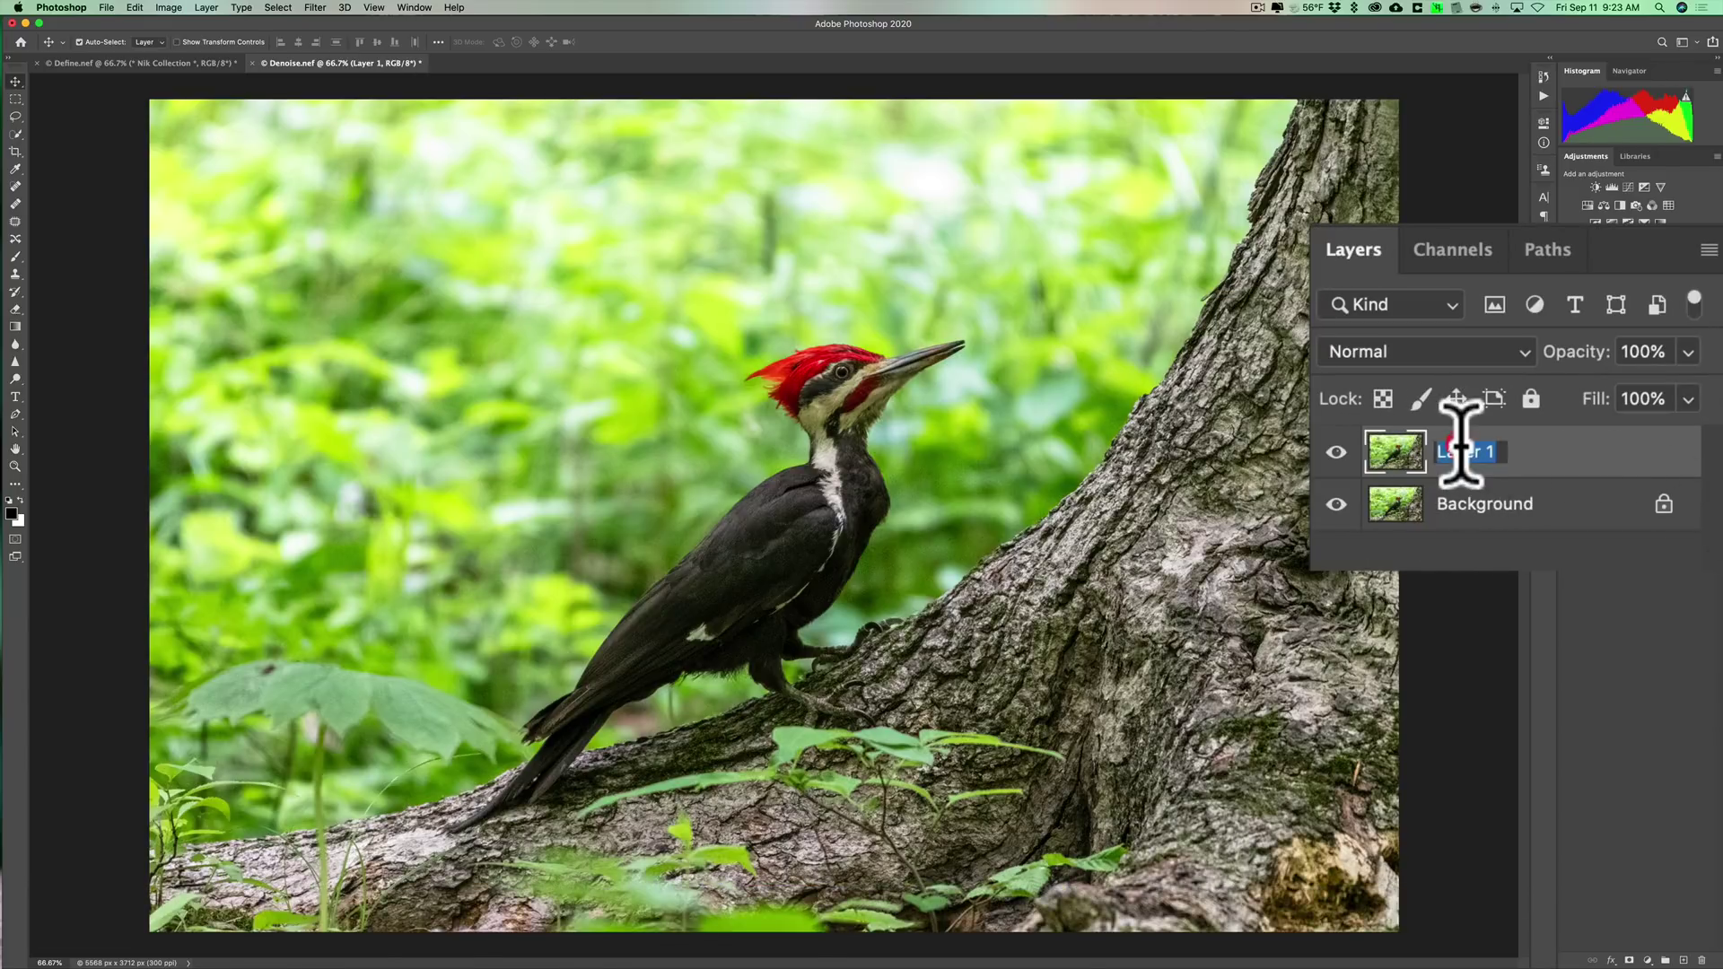
type("Denoise")
key("Return")
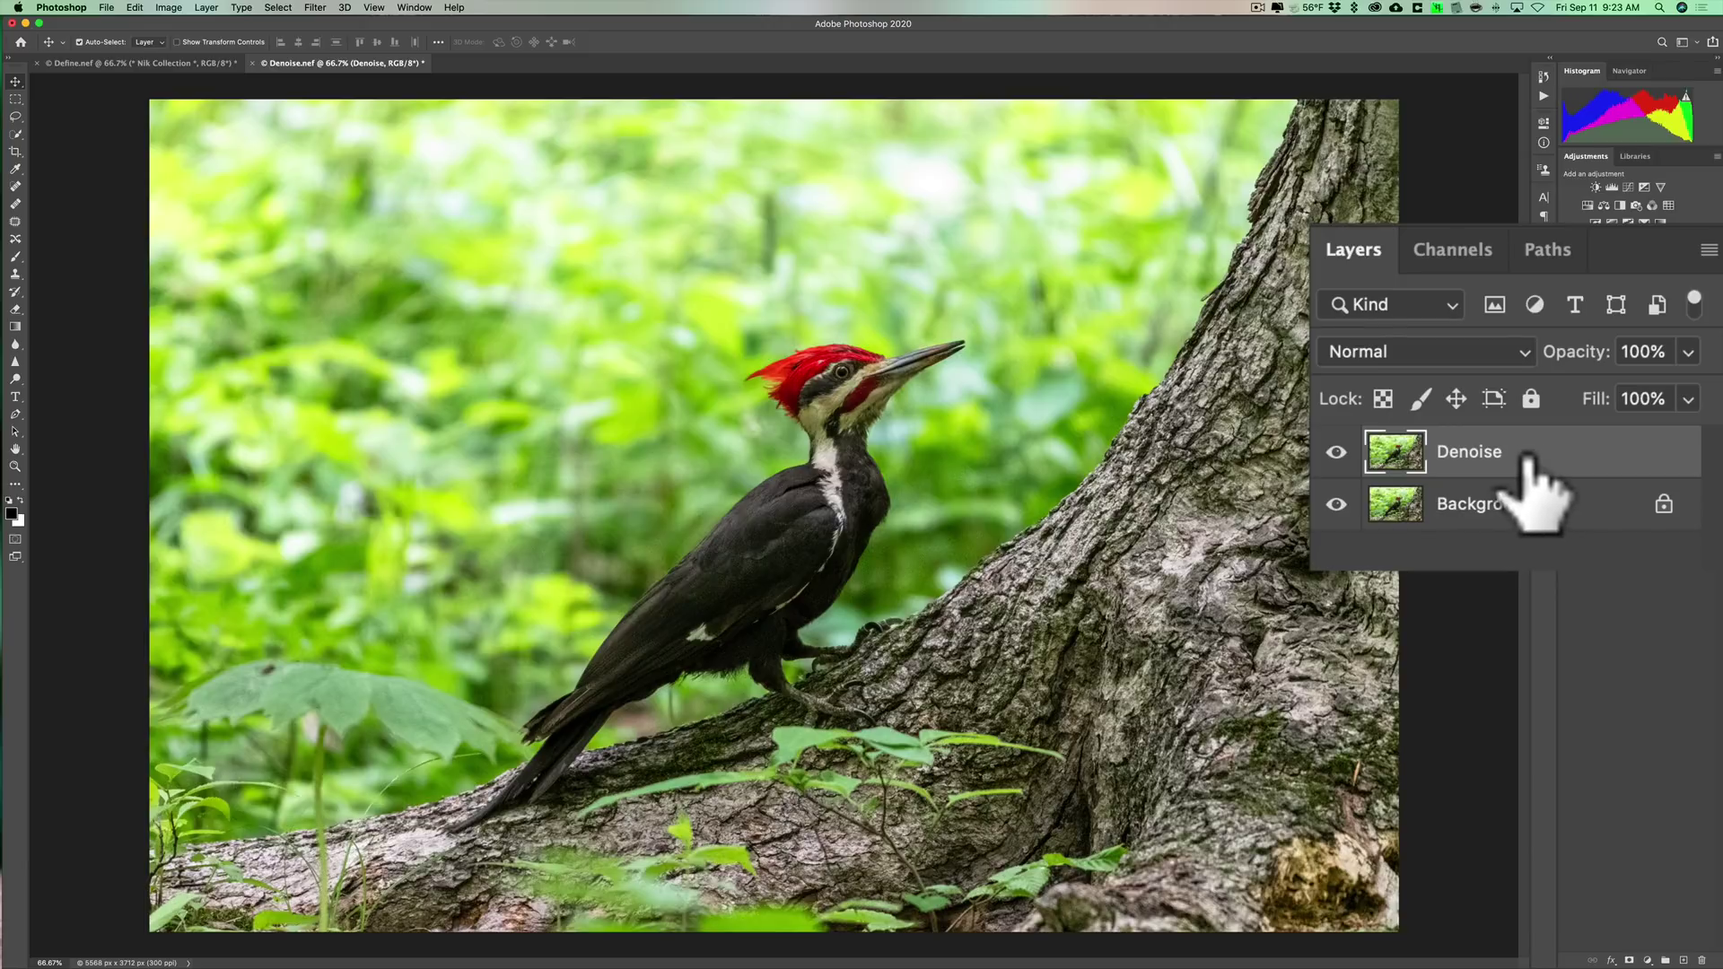
Launch Filter > Topaz Labs > Topaz DeNoise AI on the Denoise layer.
left_click(314, 7)
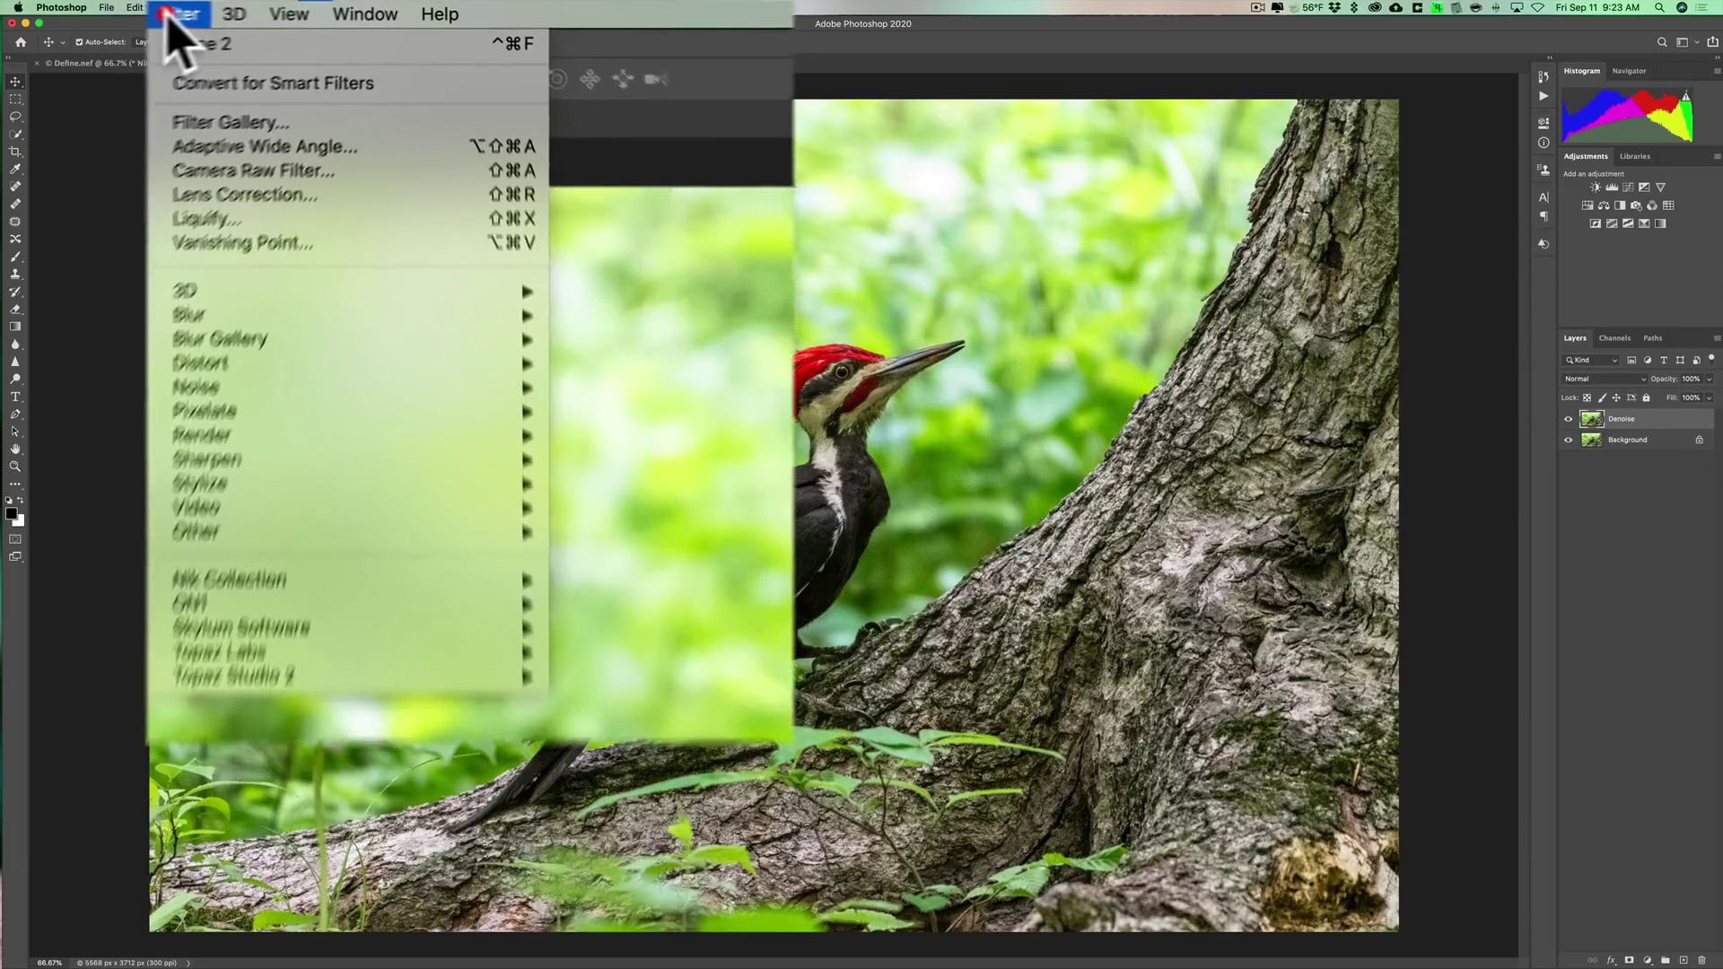
mouse_move(422, 696)
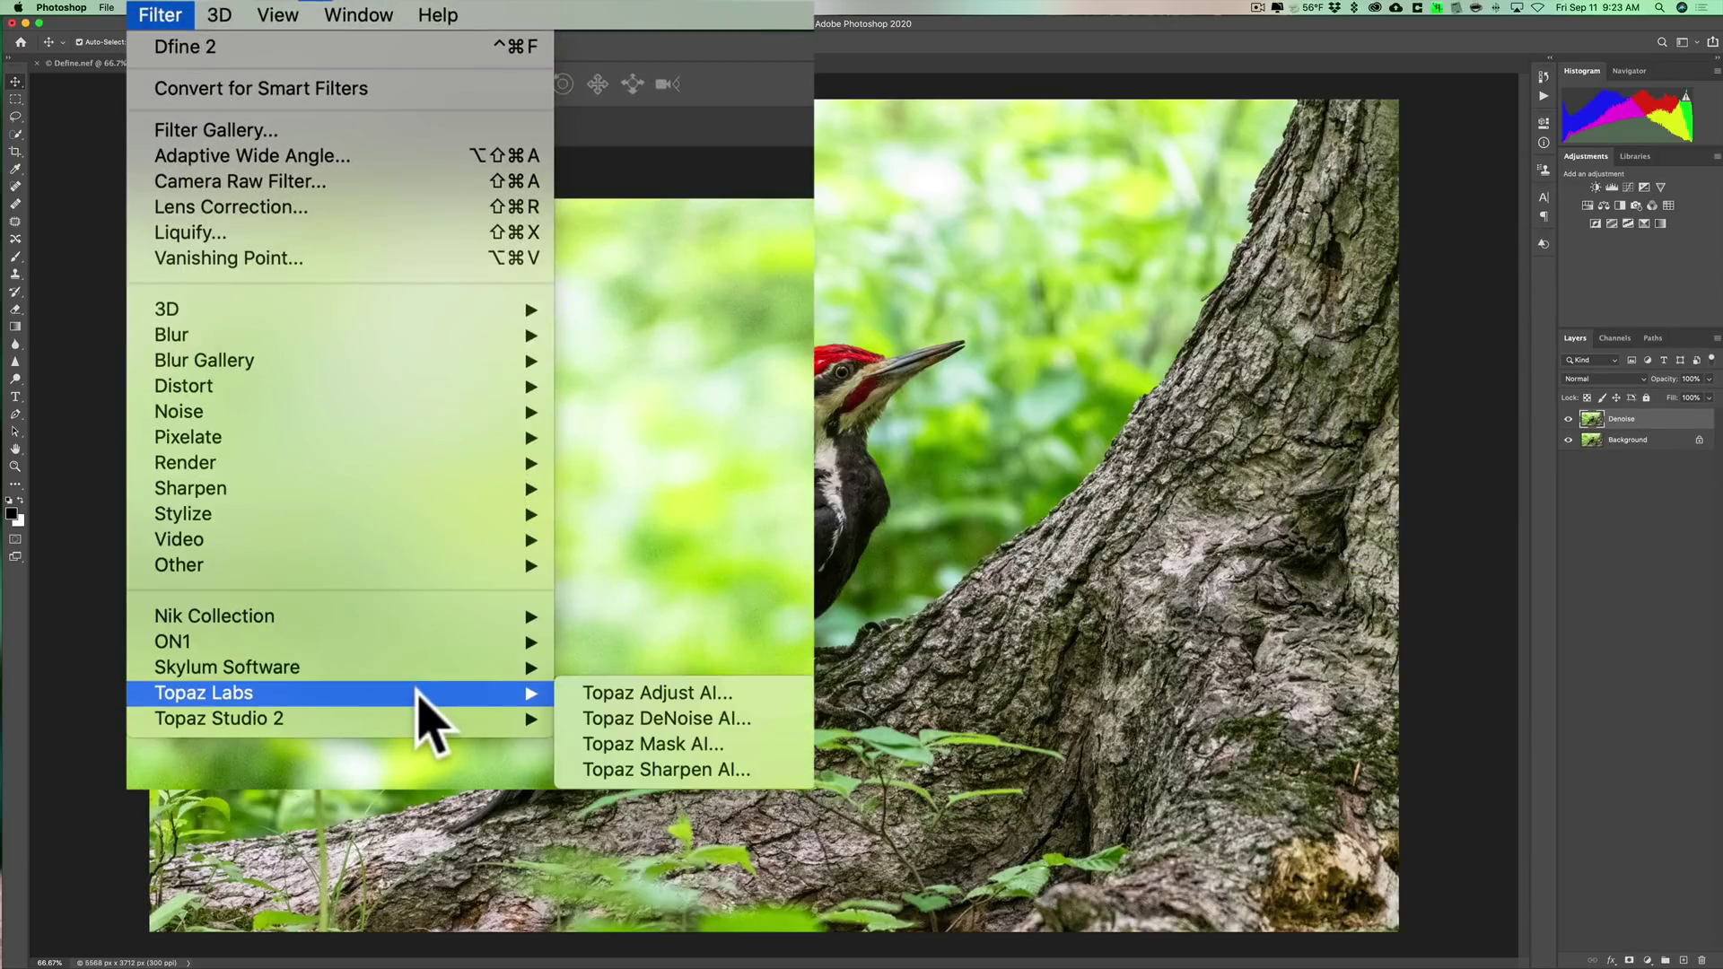
left_click(632, 718)
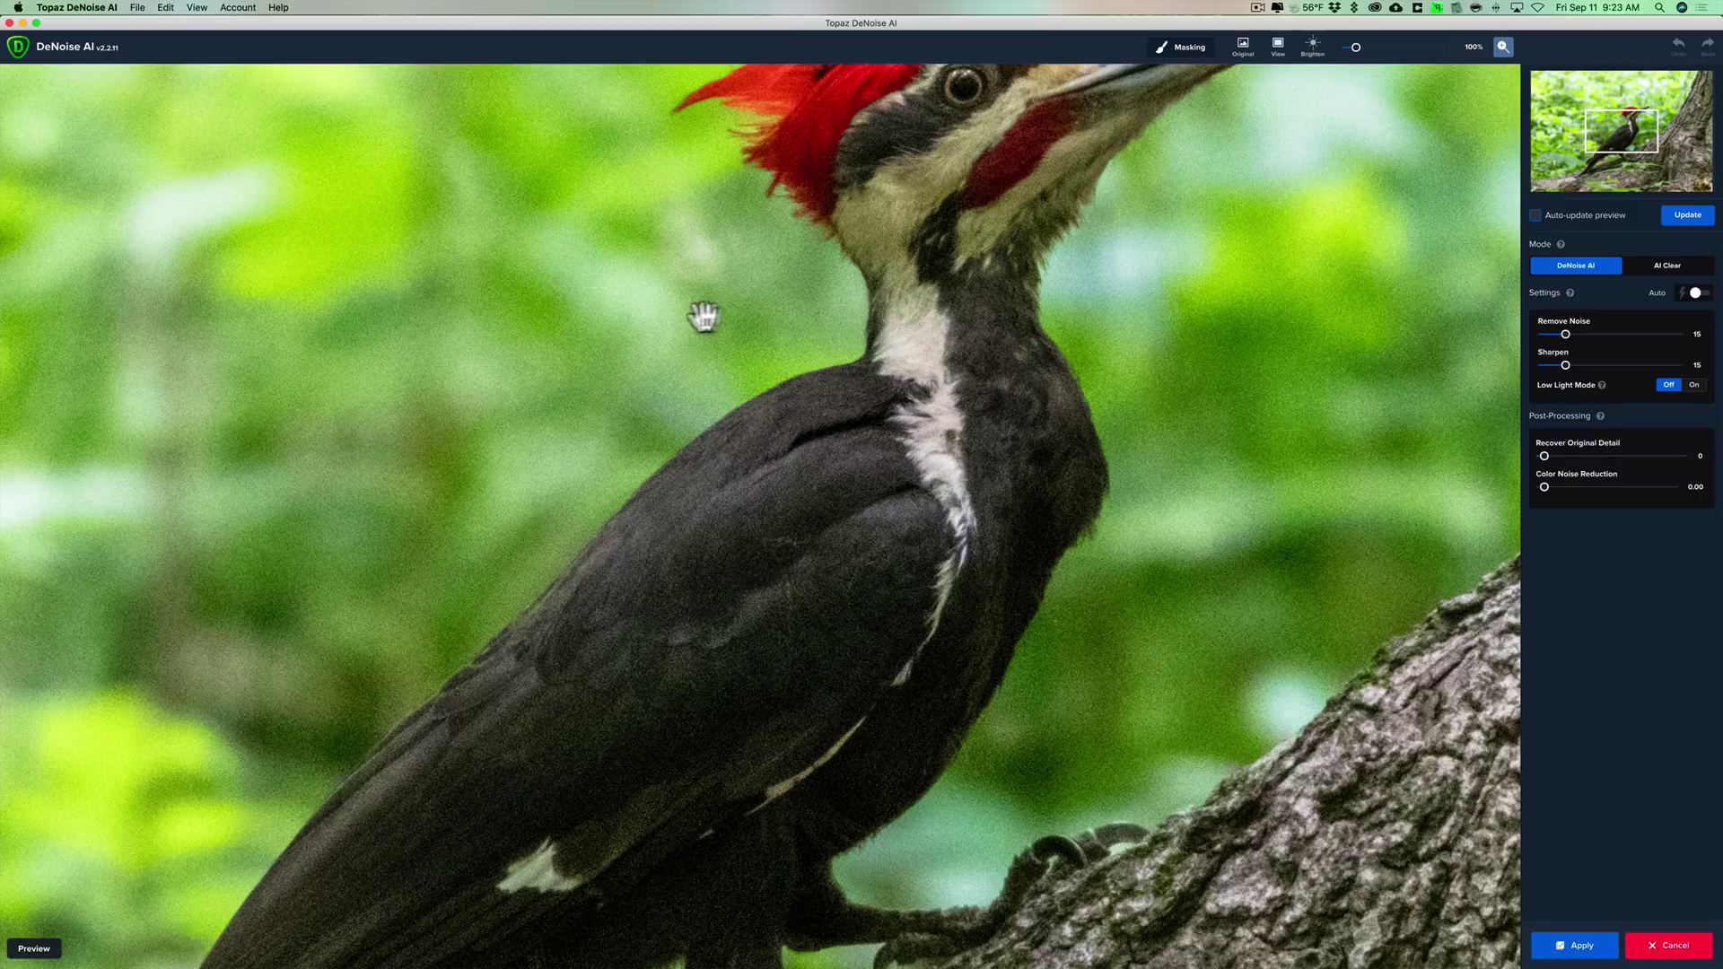
Enable Auto settings (Remove Noise 24, Sharpen 49), update the preview on the head, and apply.
left_click_drag(1032, 170, 905, 402)
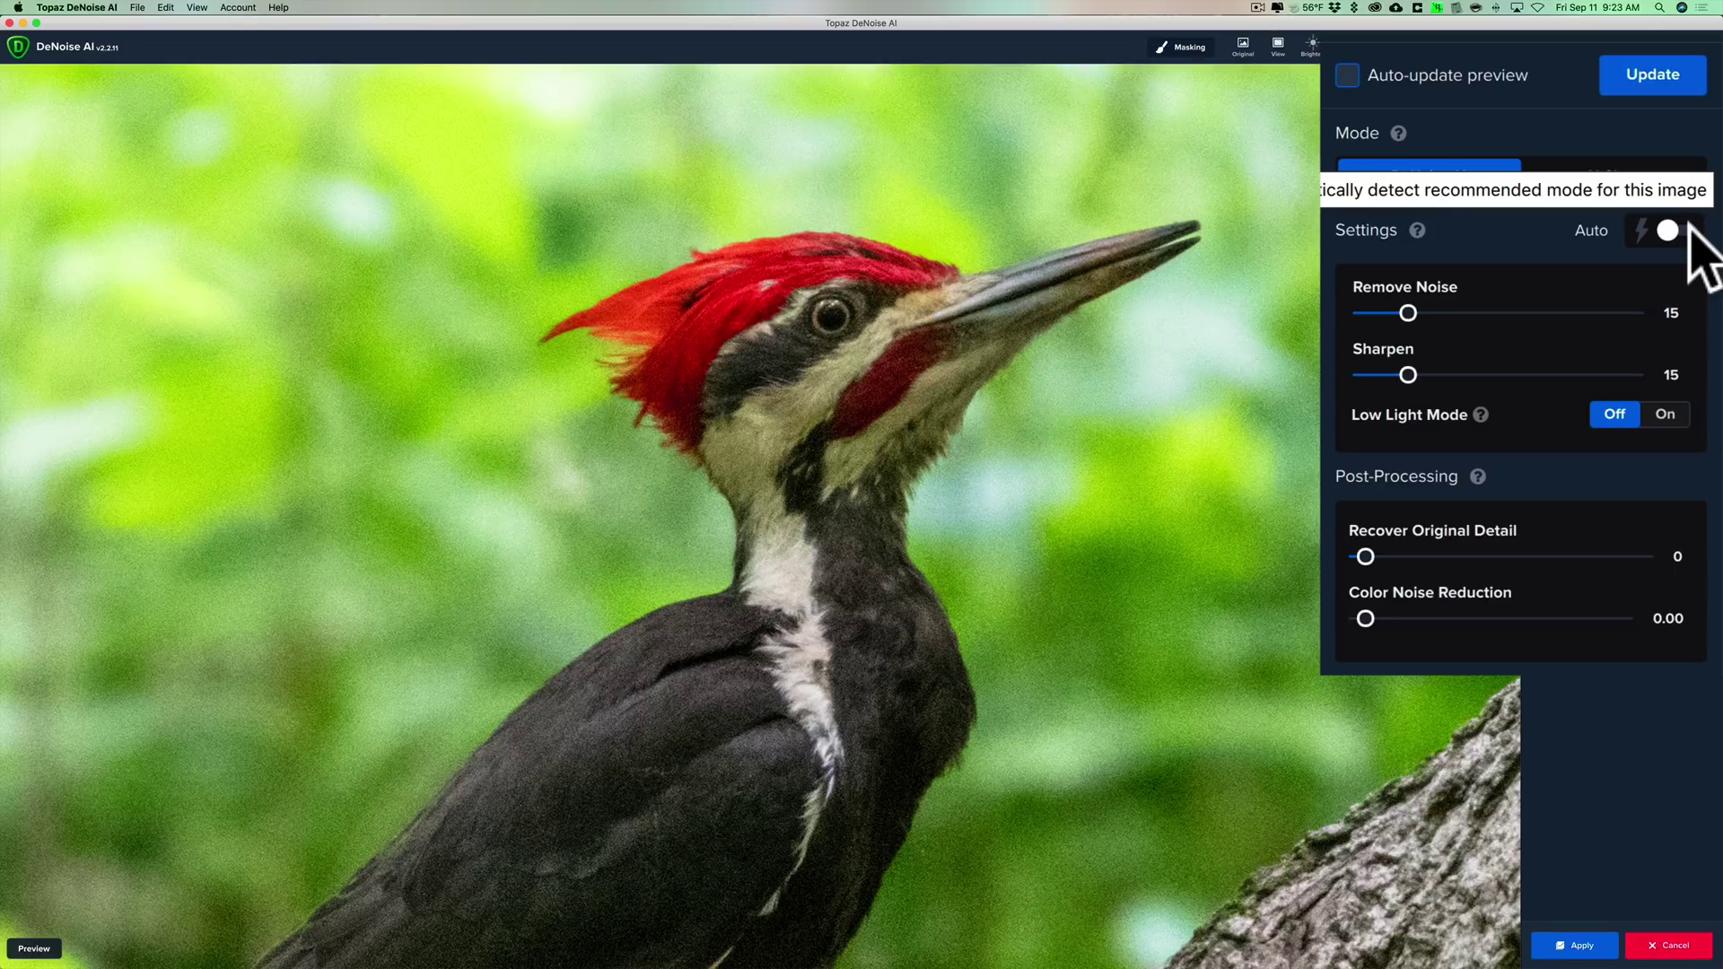
left_click(1689, 227)
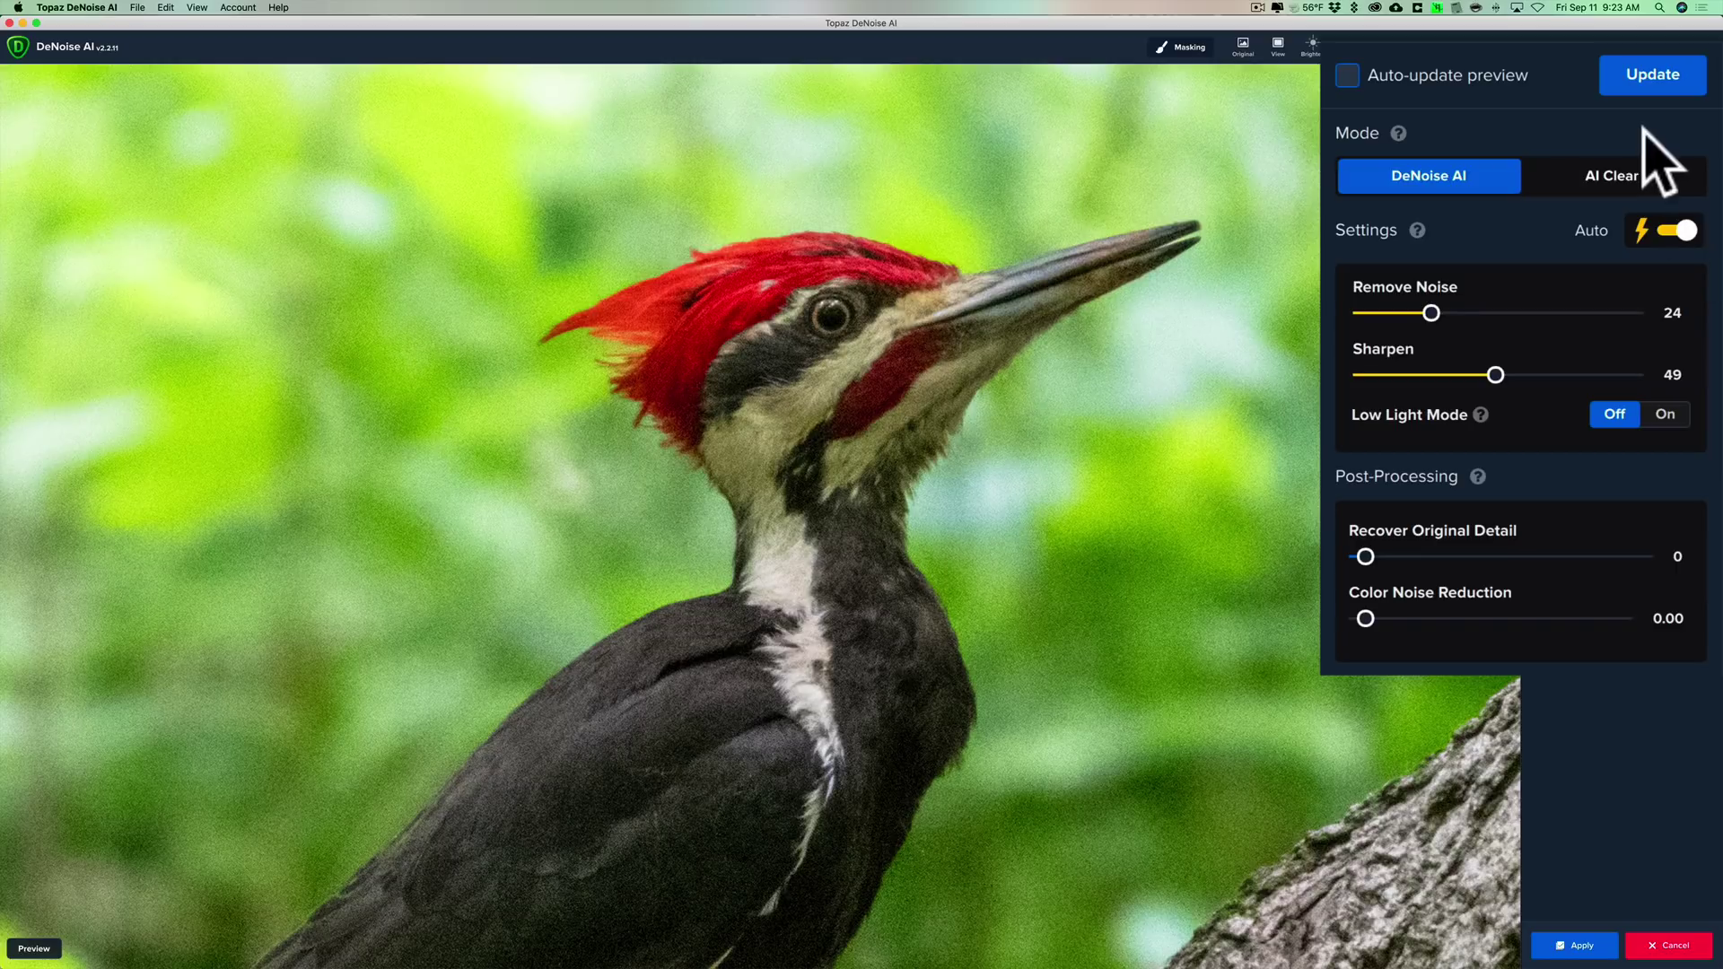
left_click(1648, 78)
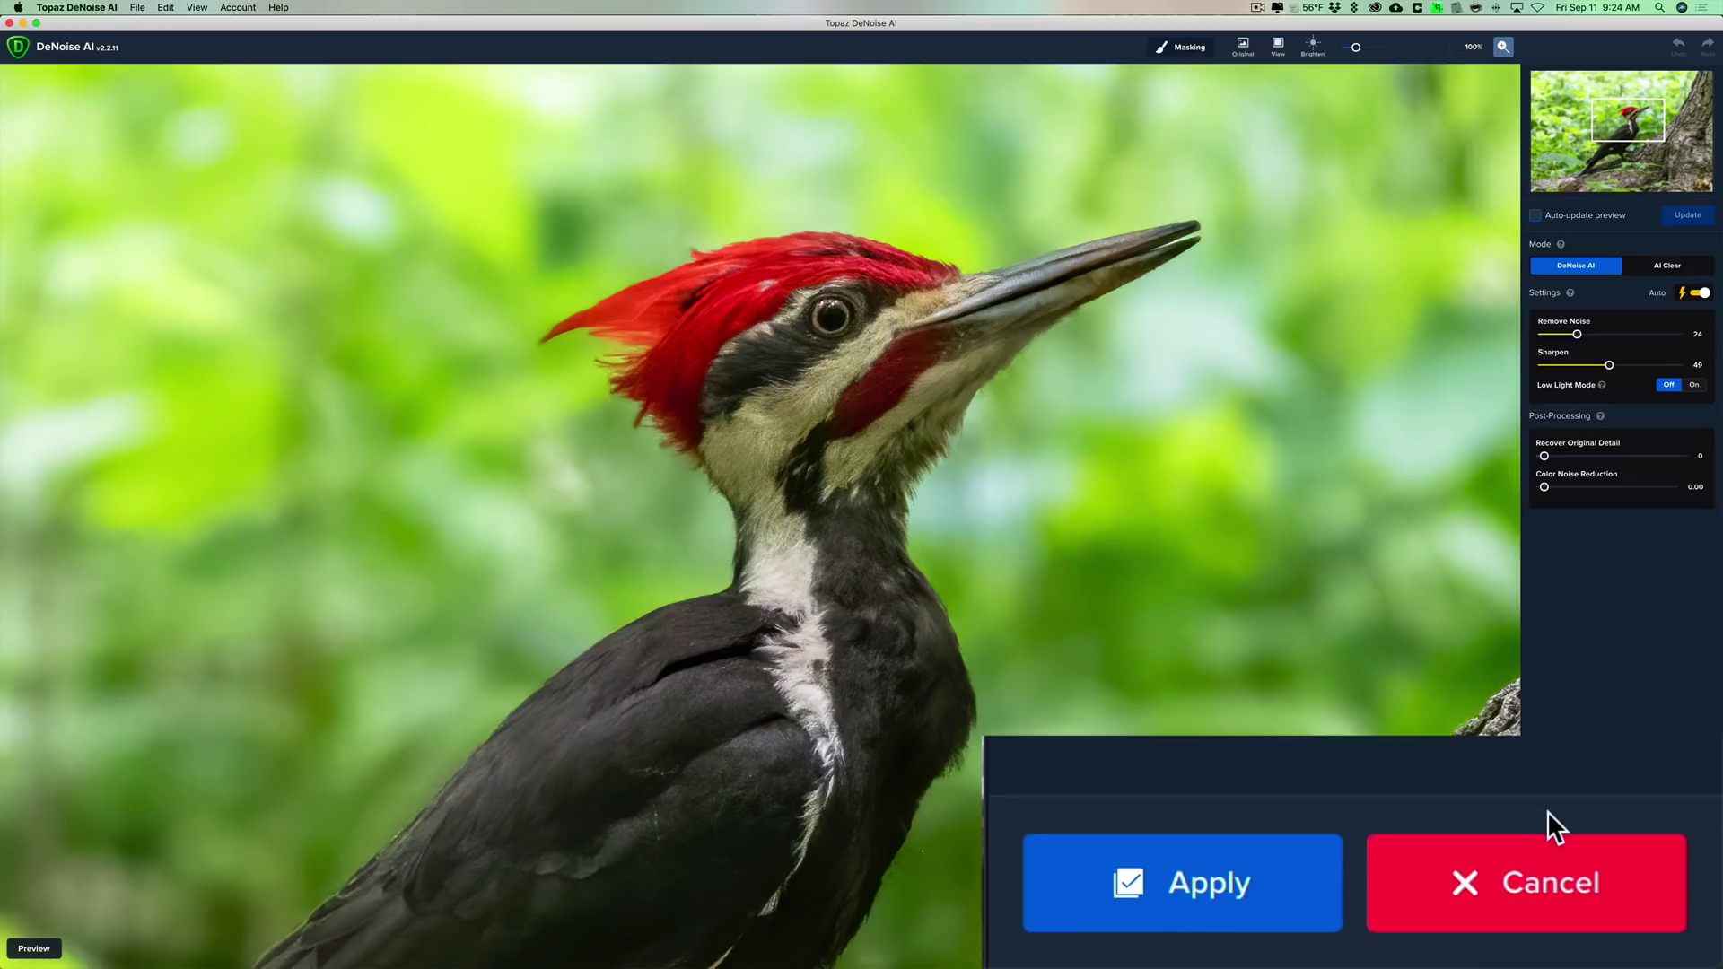
left_click(1147, 877)
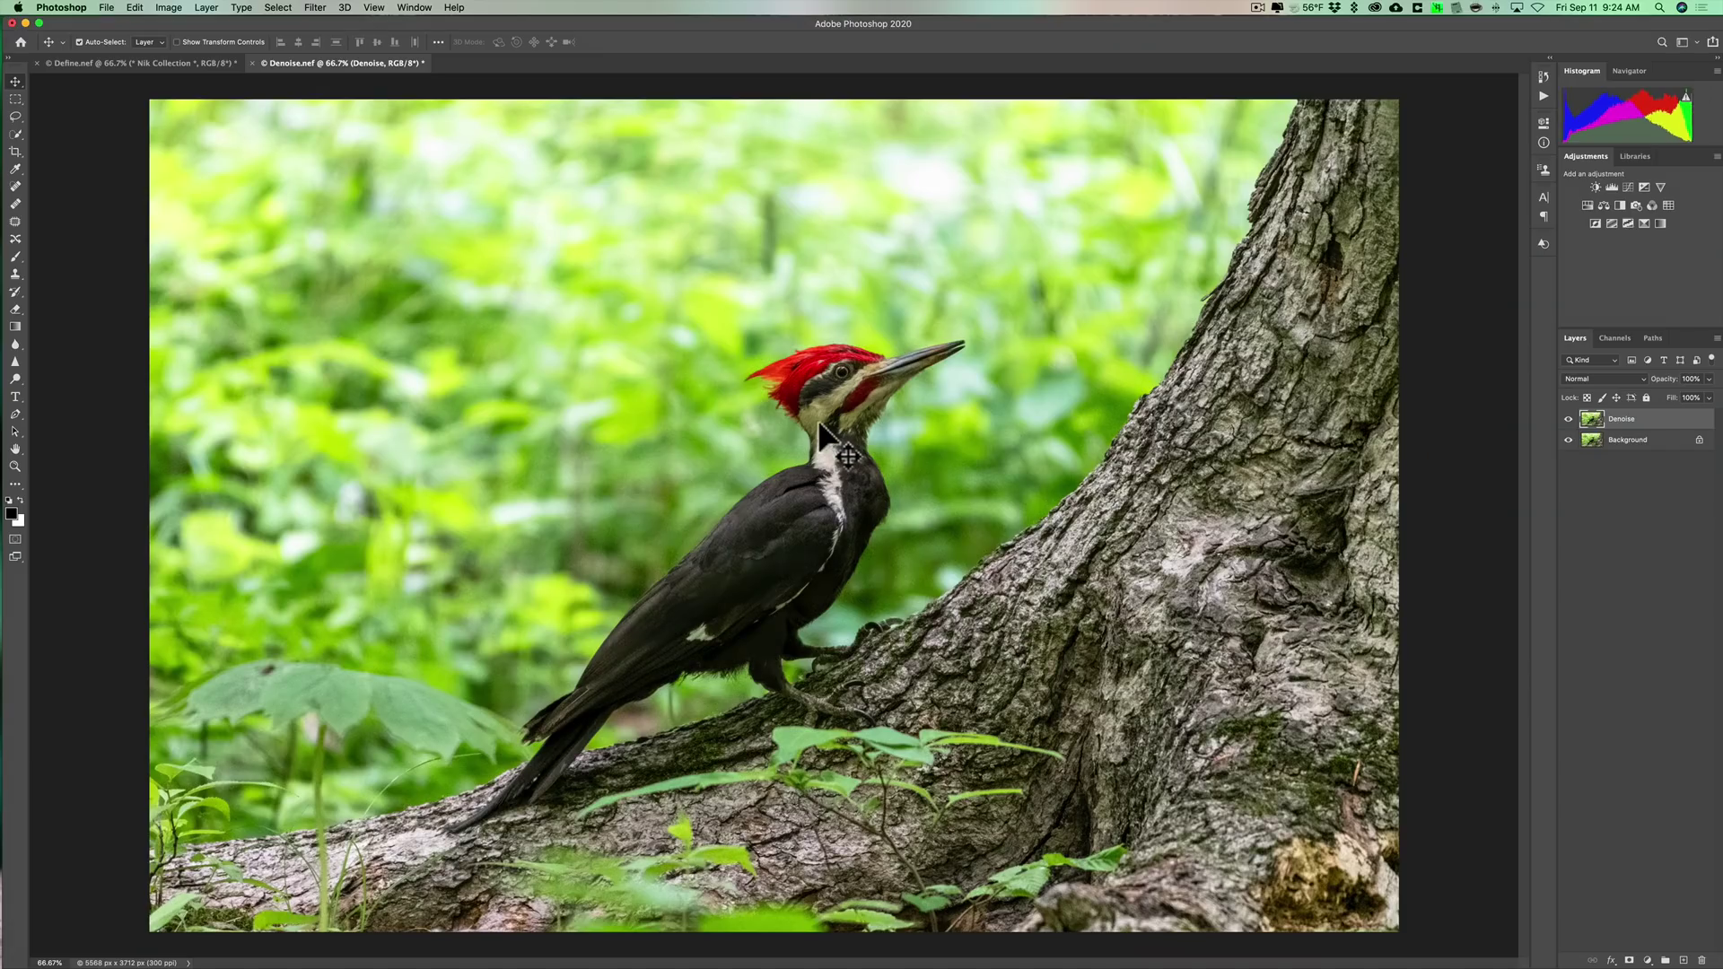
Zoom to 200% on the head and toggle the Denoise layer twice to compare against the Background.
key("super+equal")
key("super+equal")
key("space")
left_click_drag(970, 192, 784, 535)
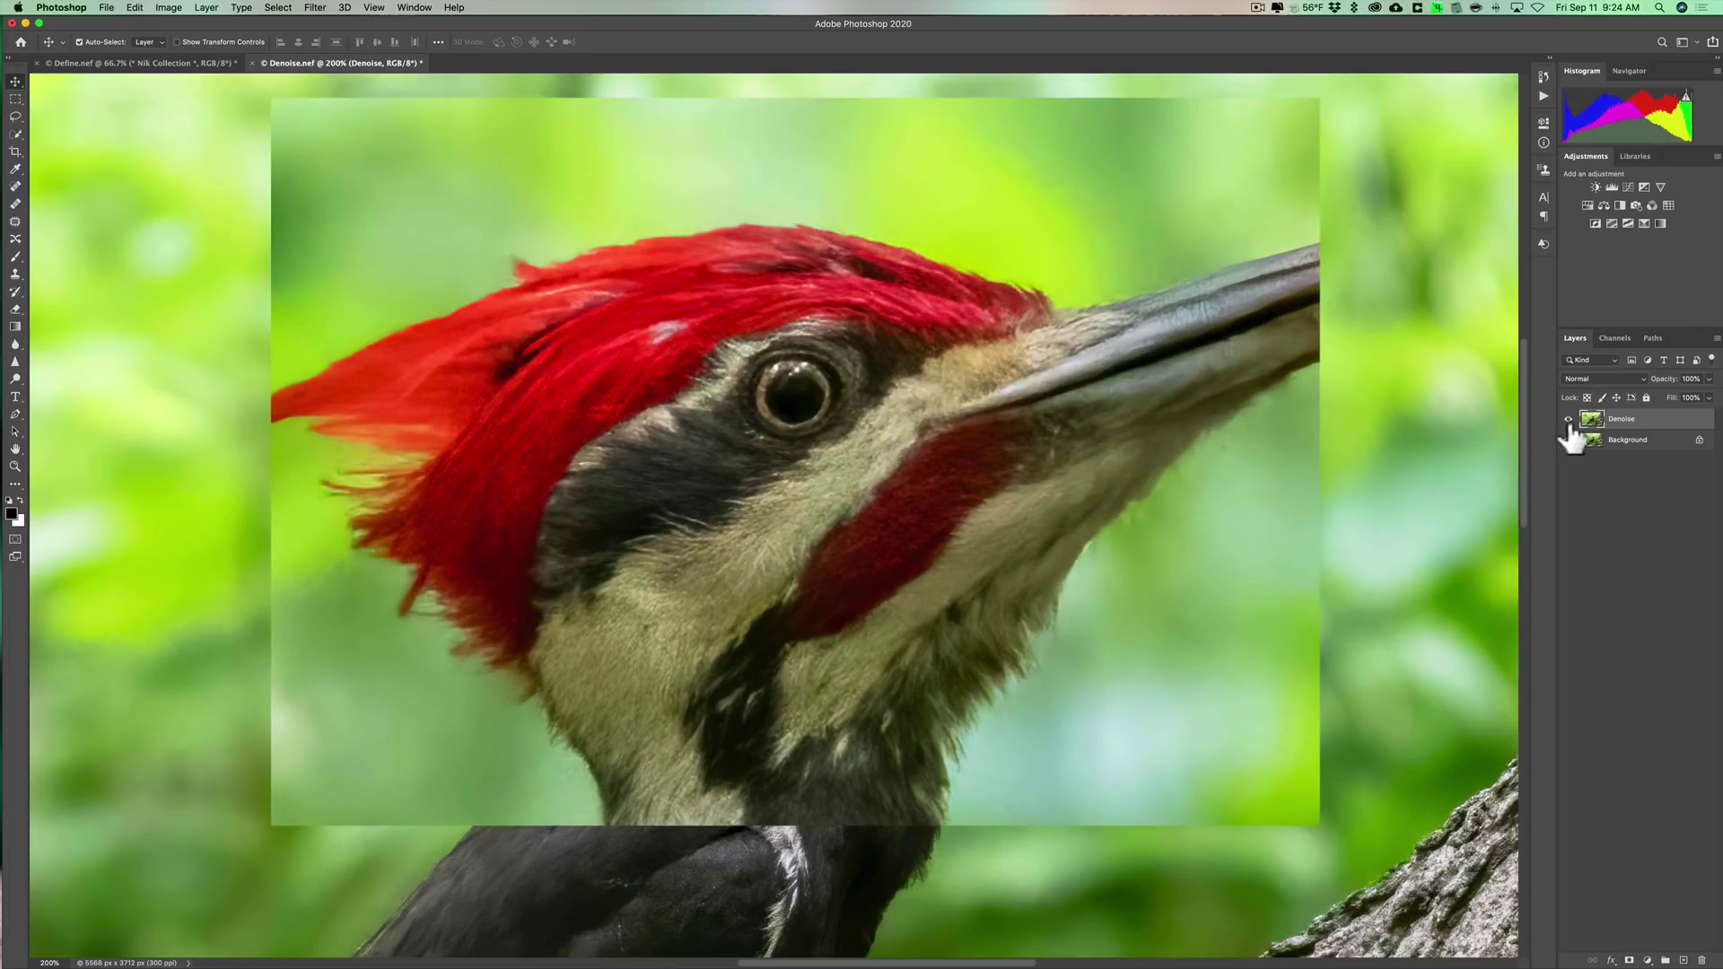
left_click(1569, 420)
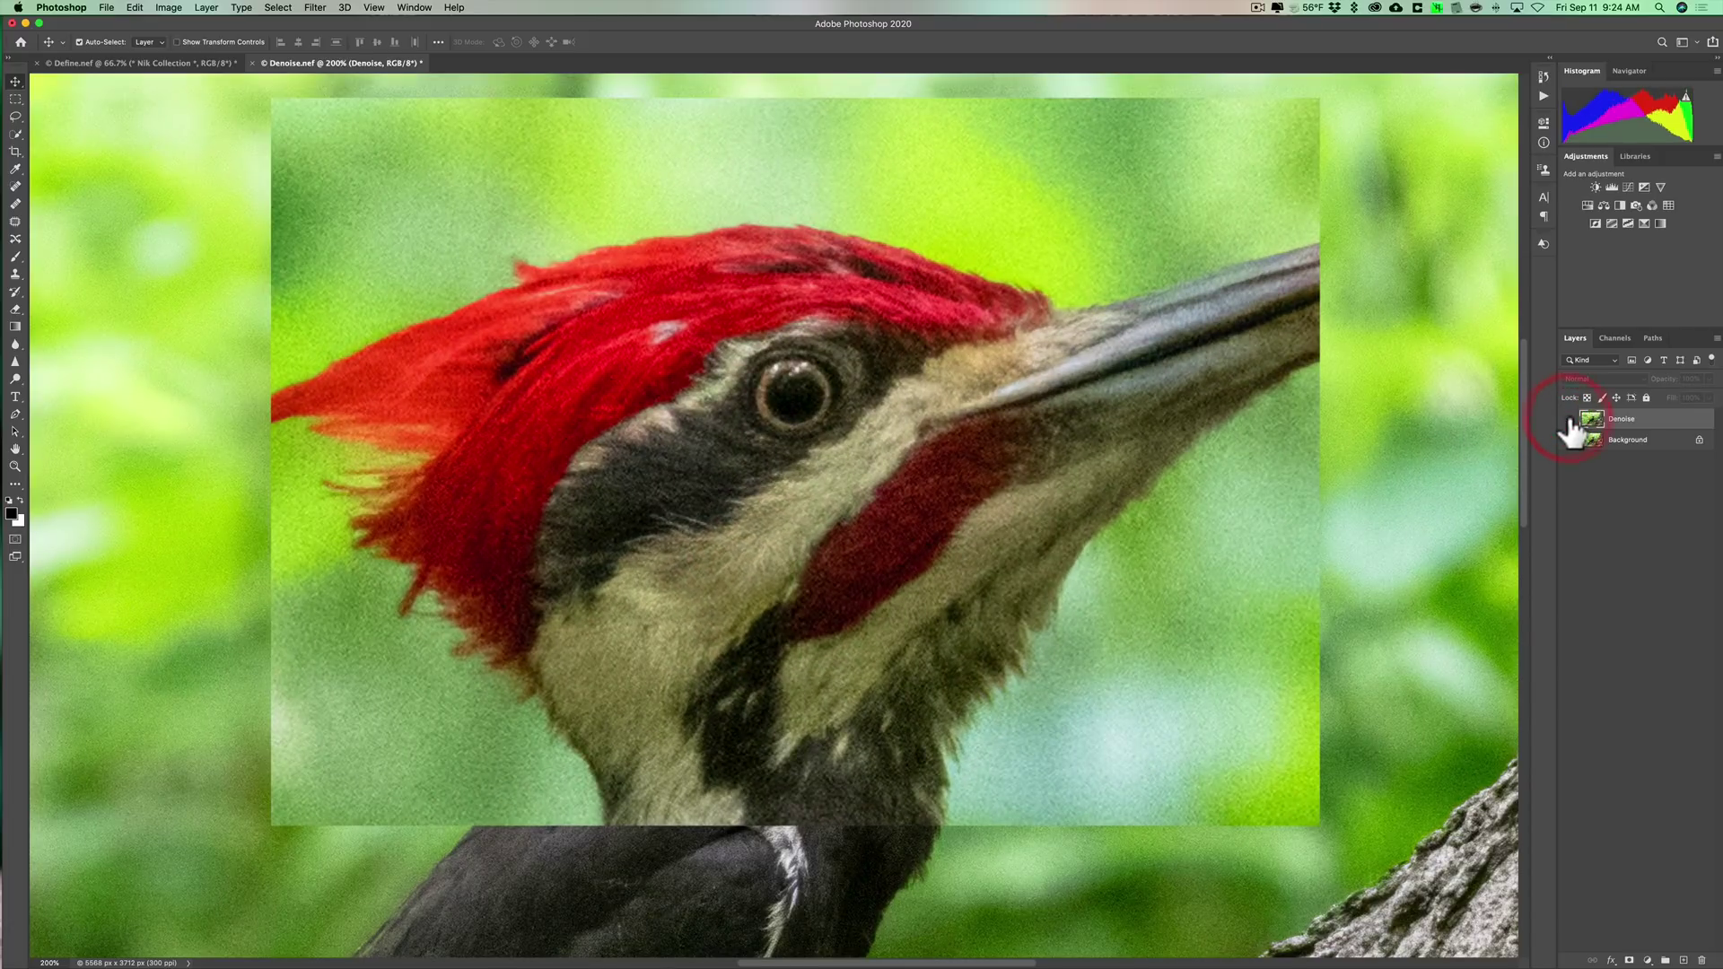
left_click(1570, 421)
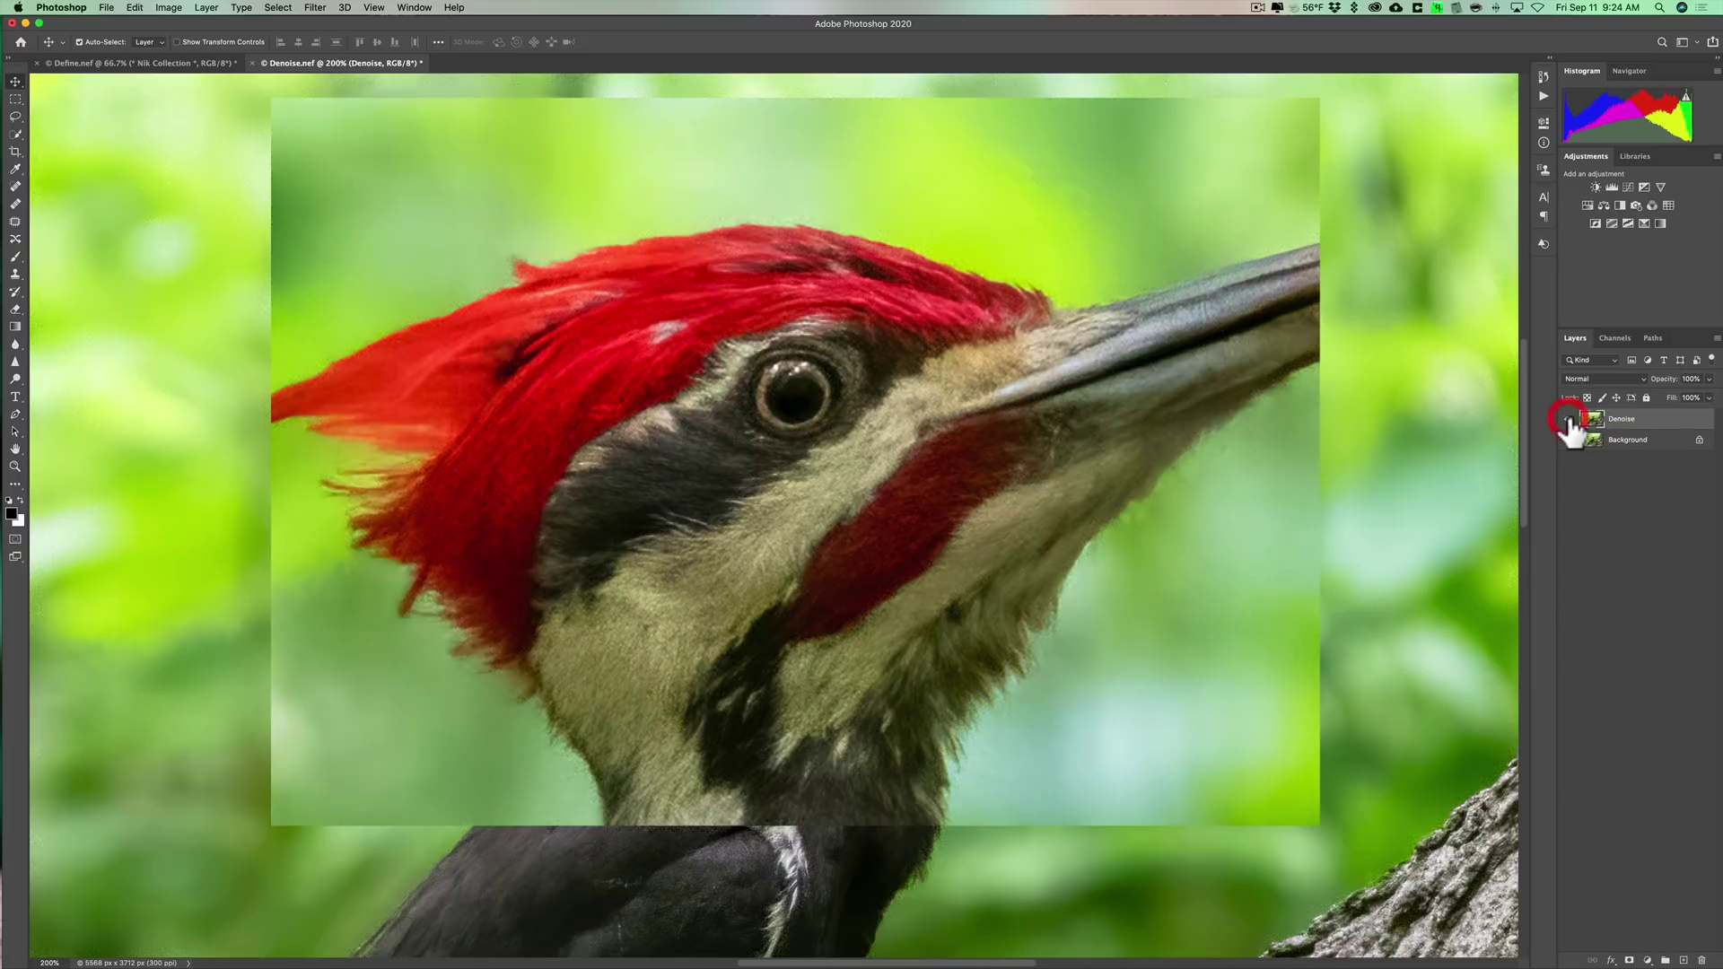
left_click(1569, 420)
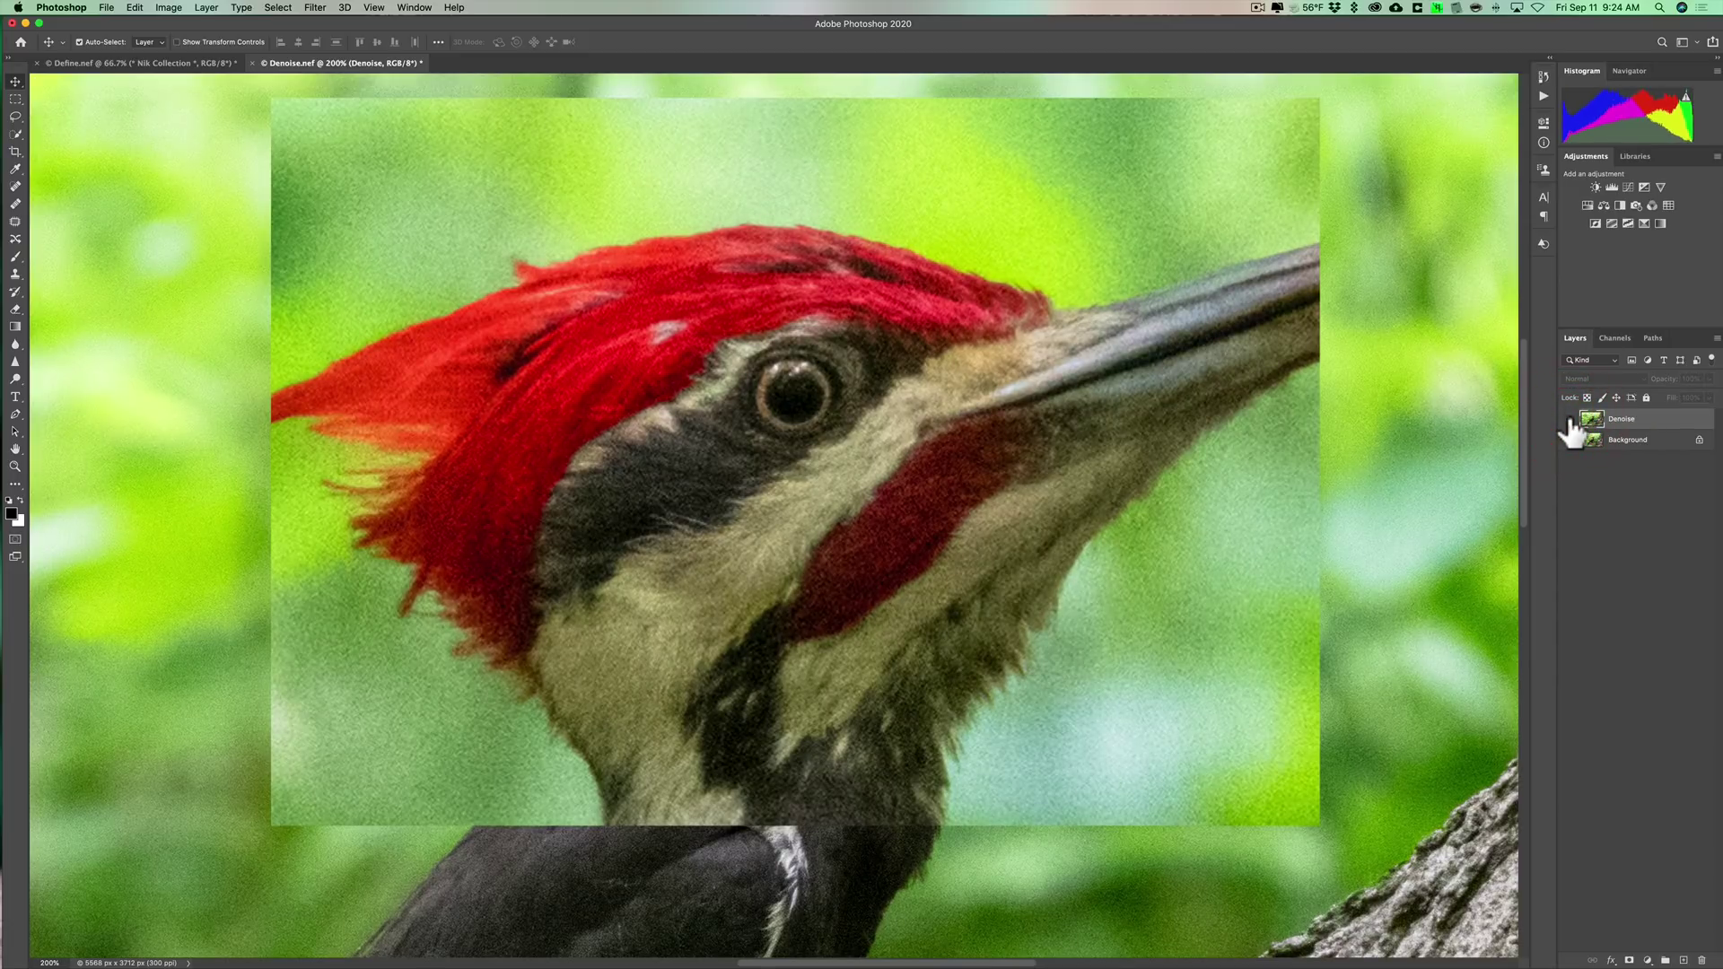
left_click(1569, 420)
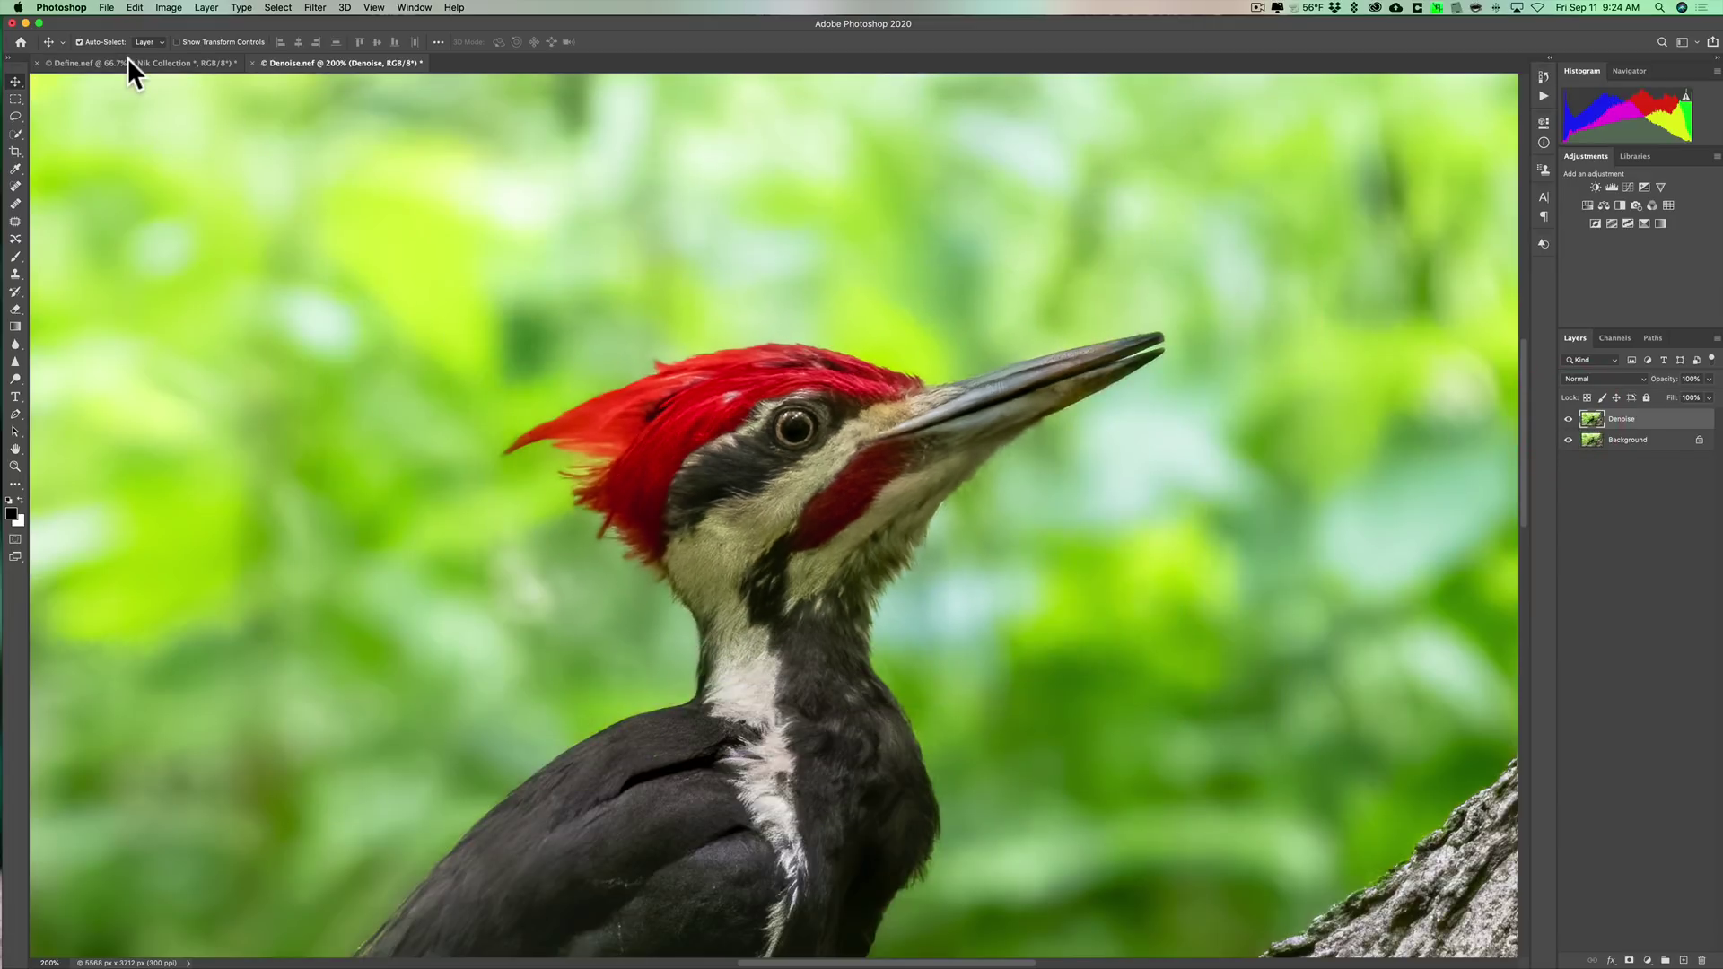
In Define.nef, zoom to 200% on the head and toggle the Nik Collection layer.
left_click(128, 58)
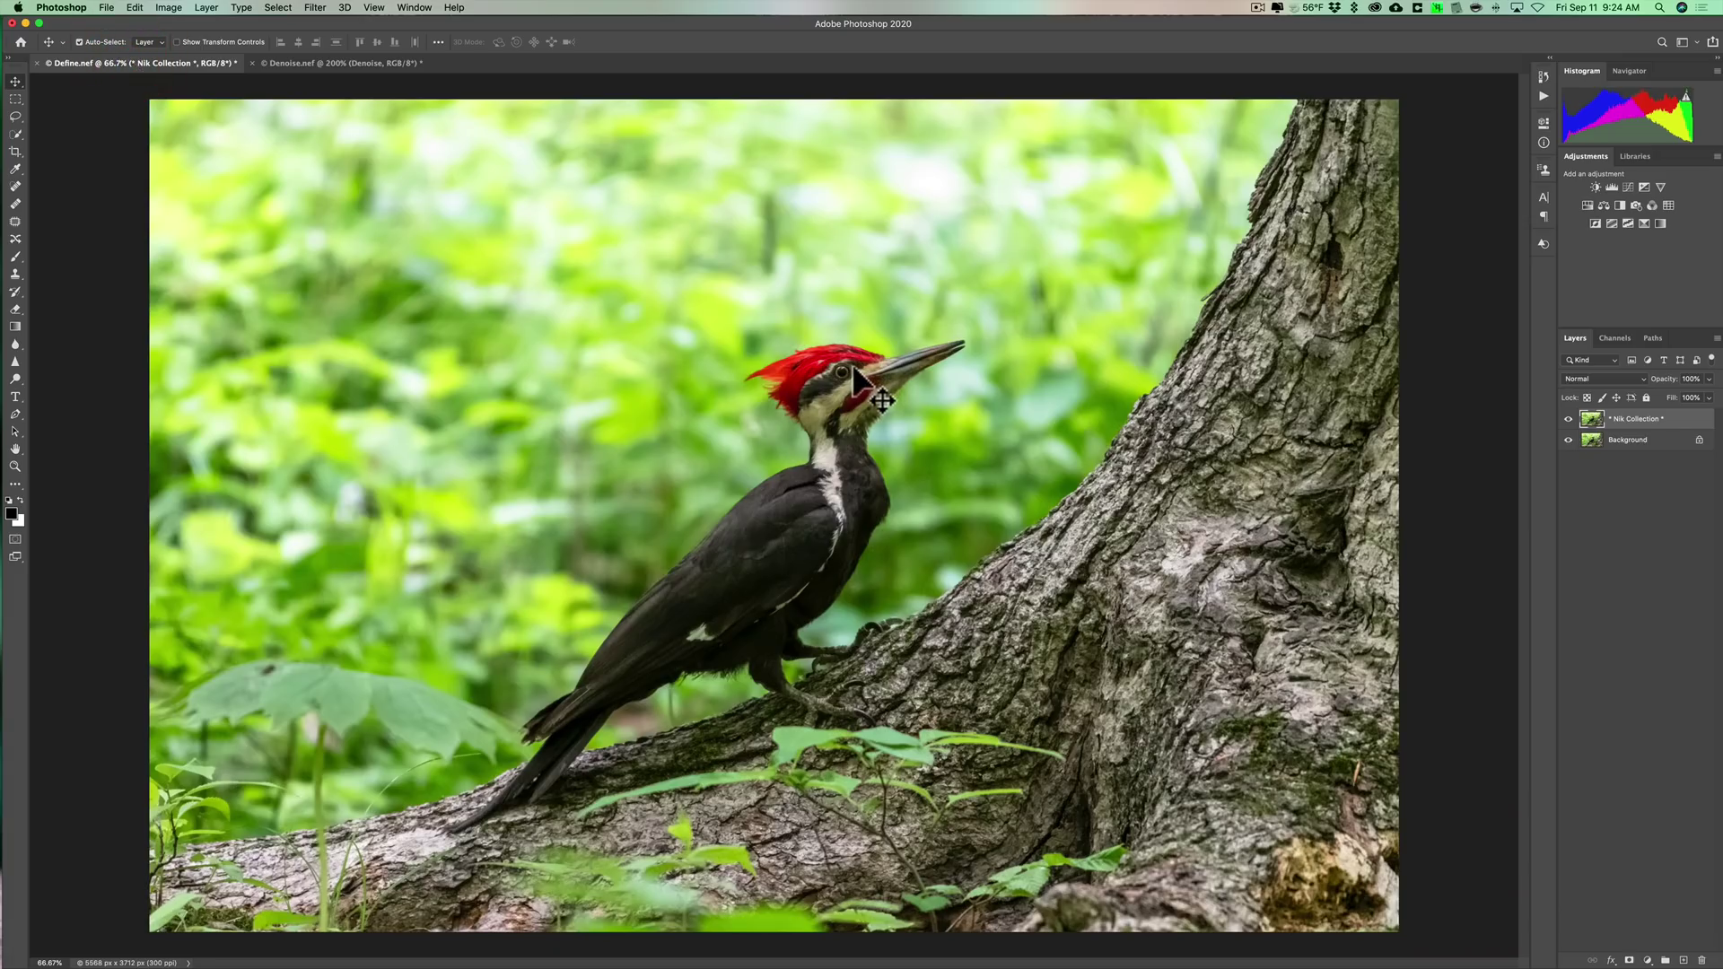
key("super+equal")
key("super+equal")
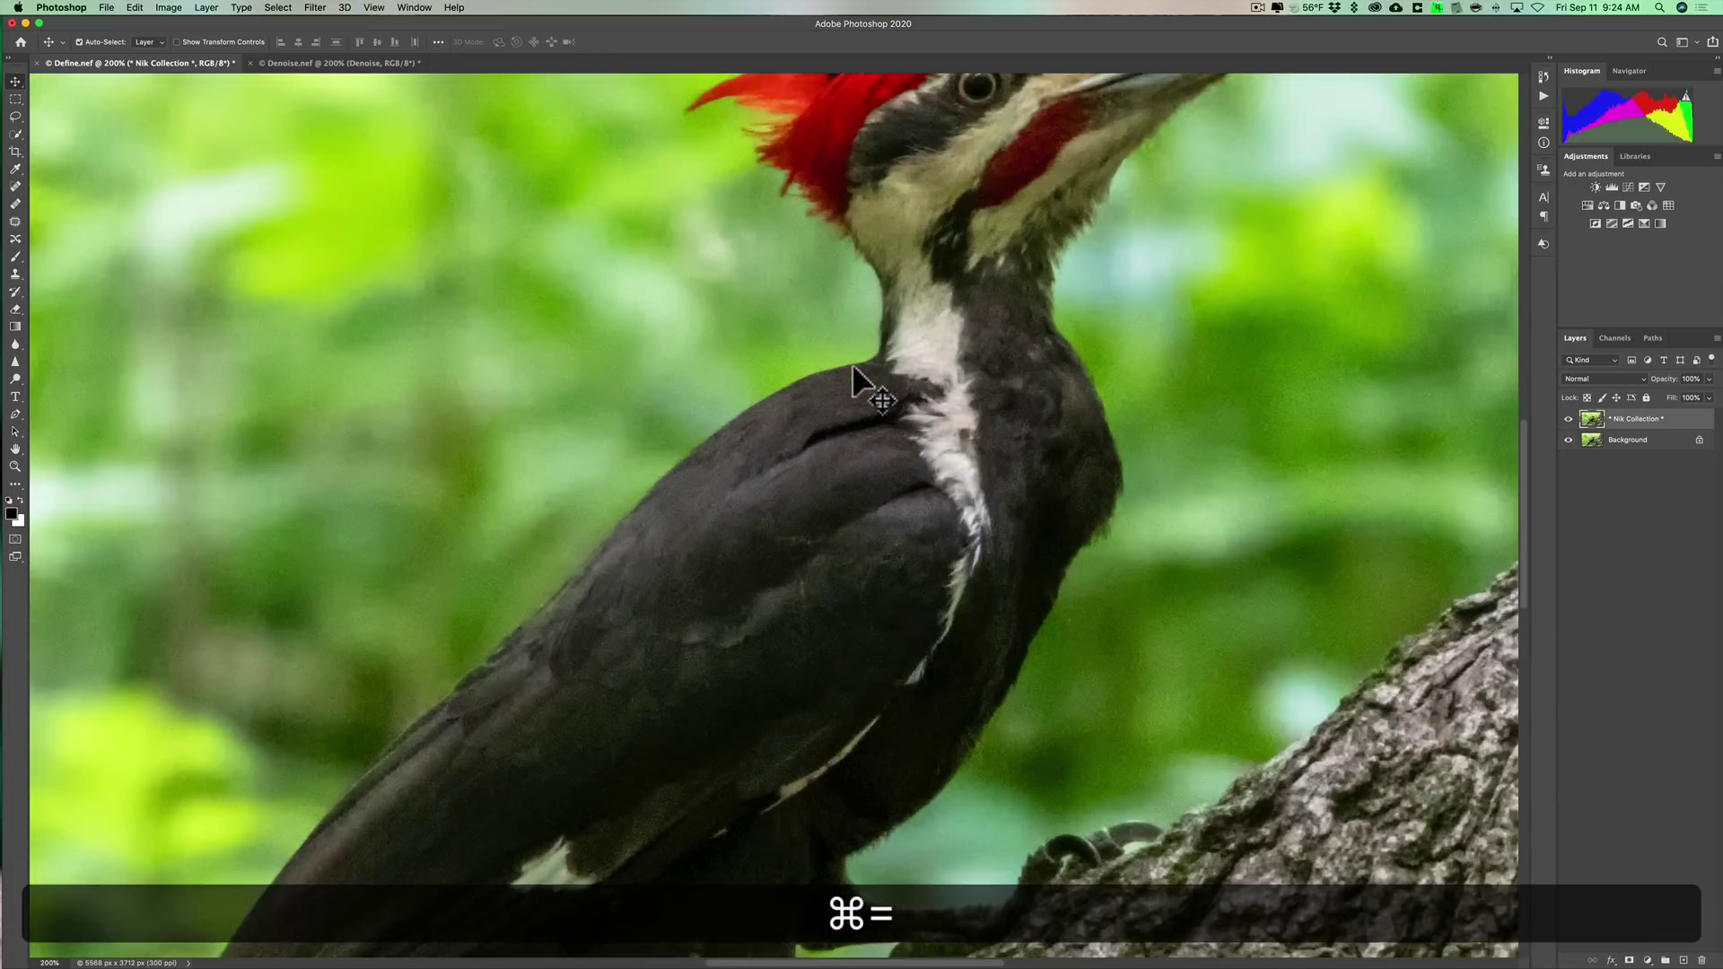
mouse_move(978, 224)
left_mouse_down()
mouse_move(796, 476)
mouse_move(809, 504)
left_mouse_up()
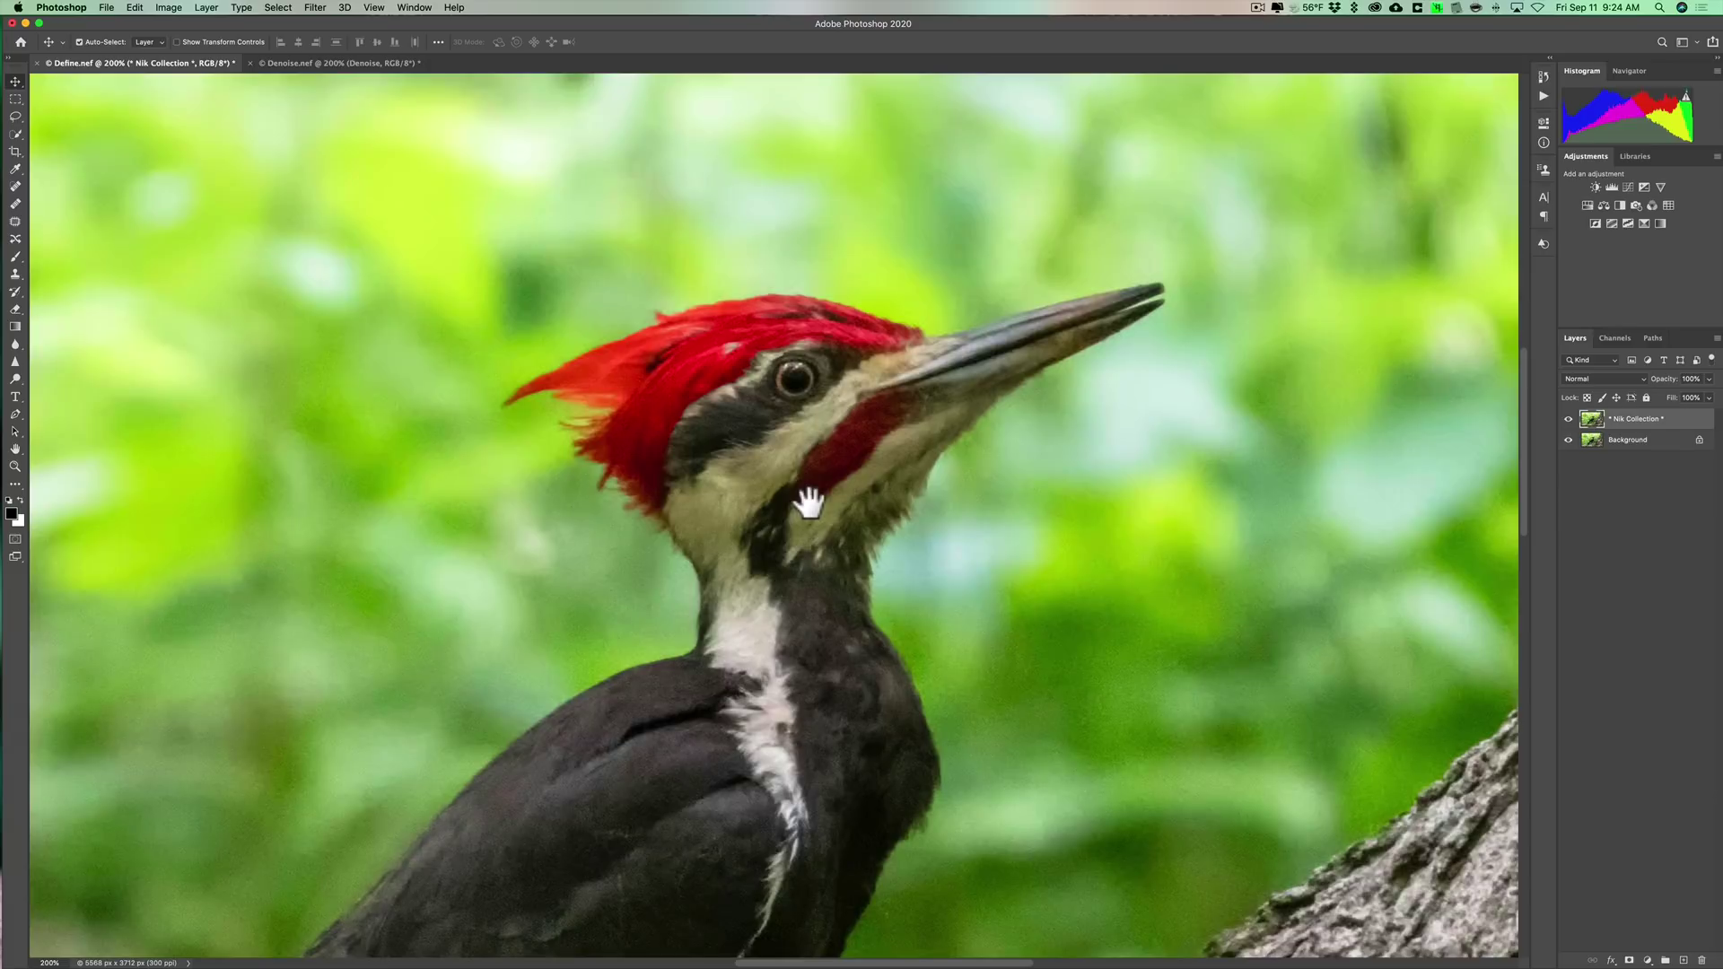
left_click(1568, 419)
left_click(1568, 419)
Nudge the Denoise.nef image up to align its head with Define.nef, flipping between documents to compare.
left_click(311, 63)
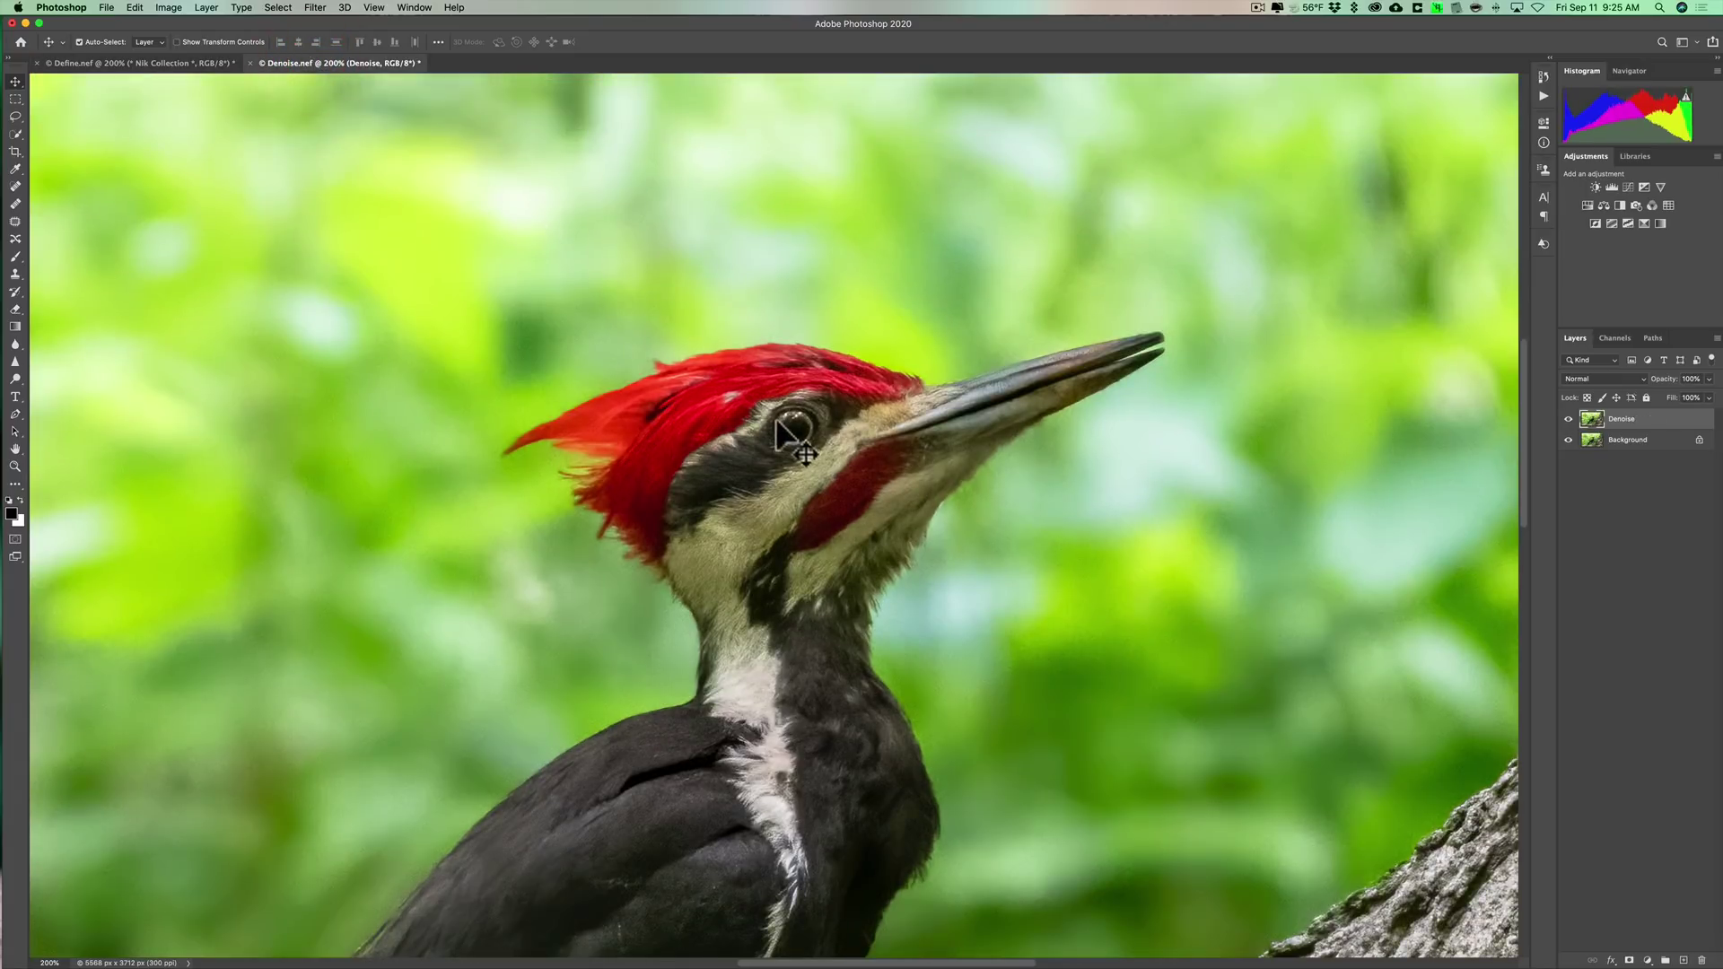
left_click_drag(808, 450, 807, 432)
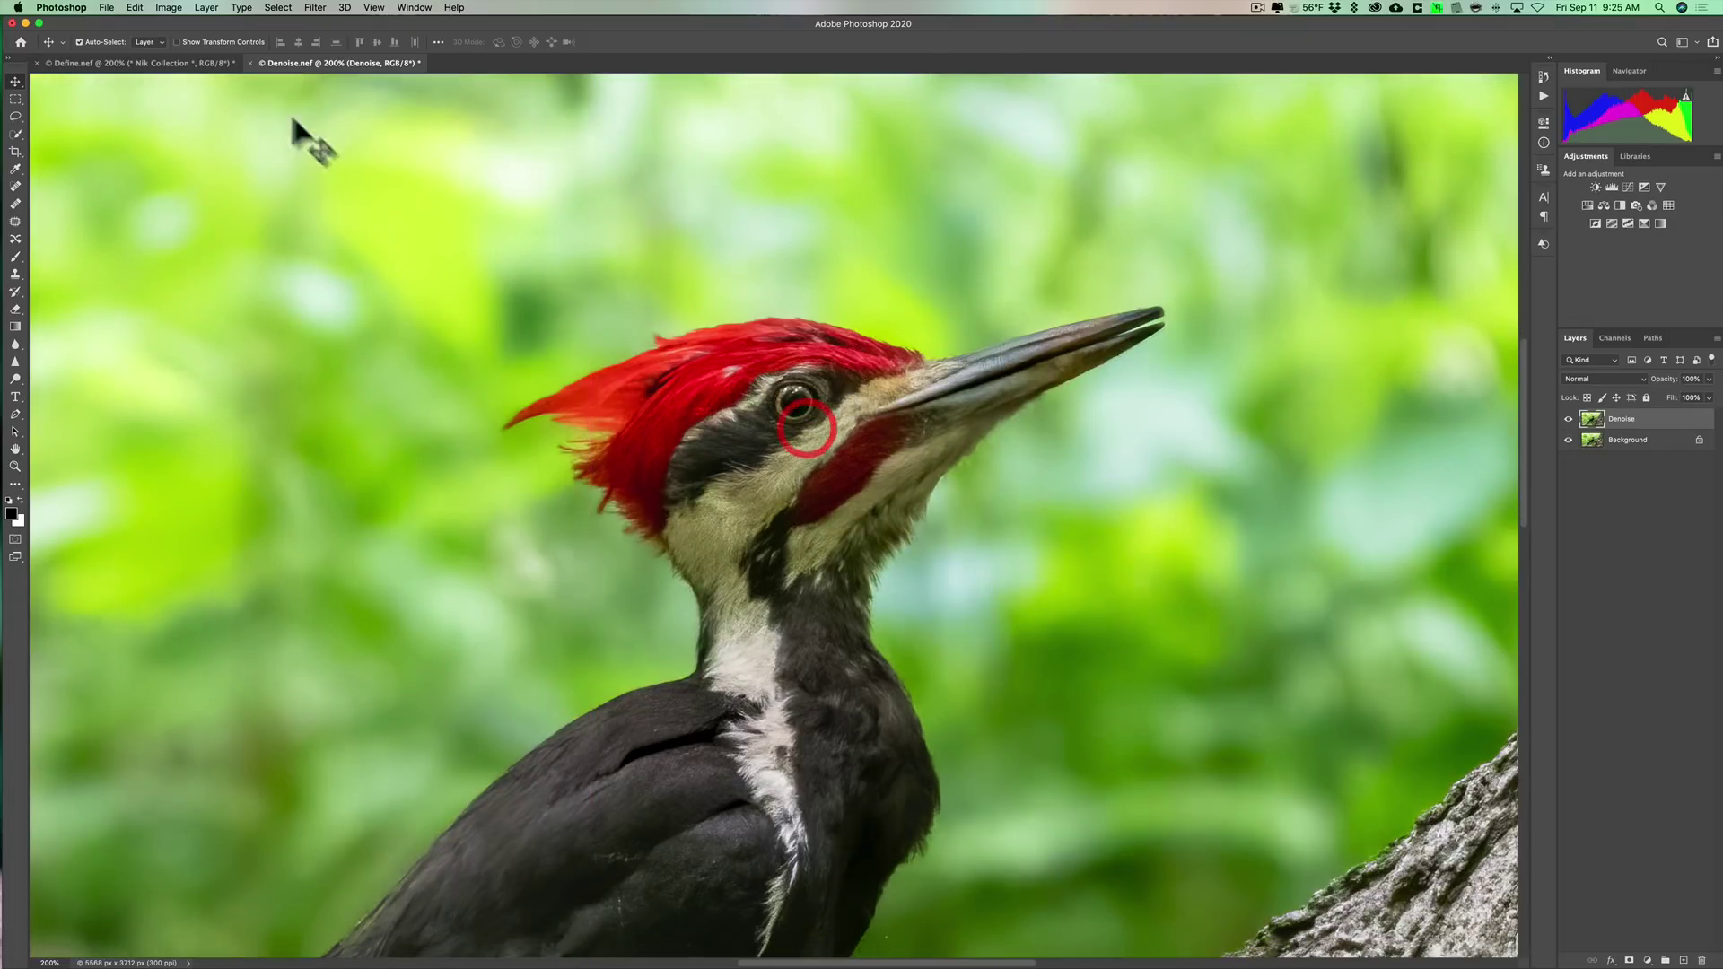
left_click(197, 60)
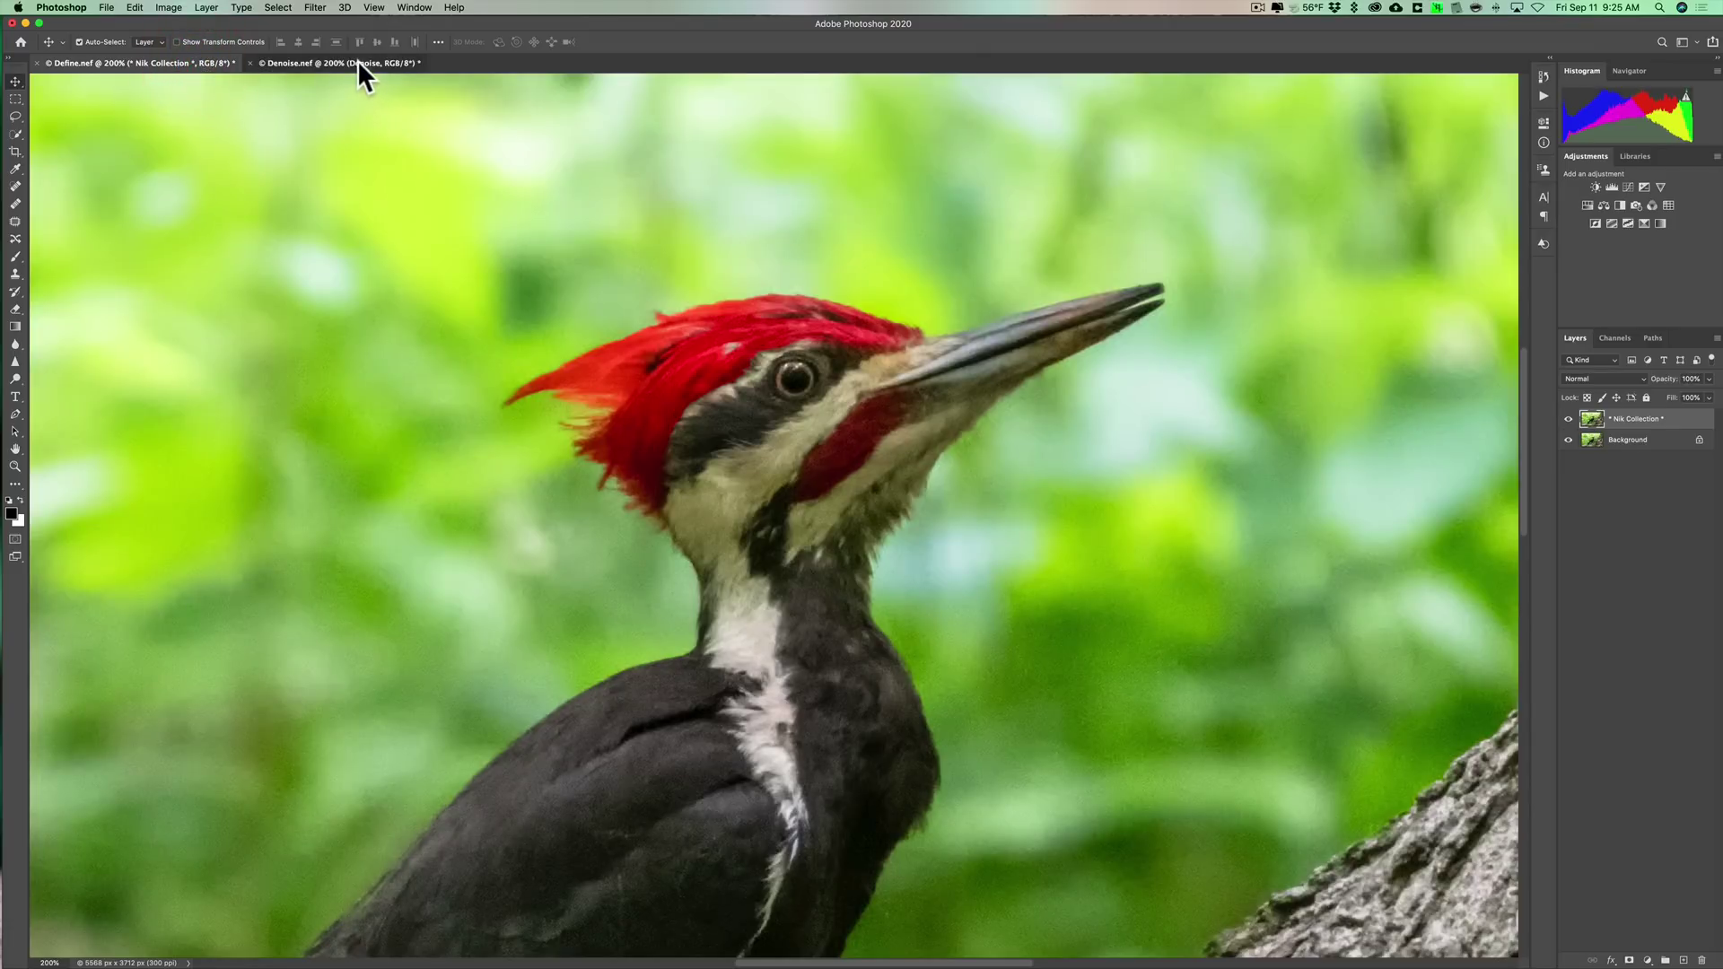
left_click(357, 62)
left_click_drag(793, 403, 793, 378)
left_click(191, 61)
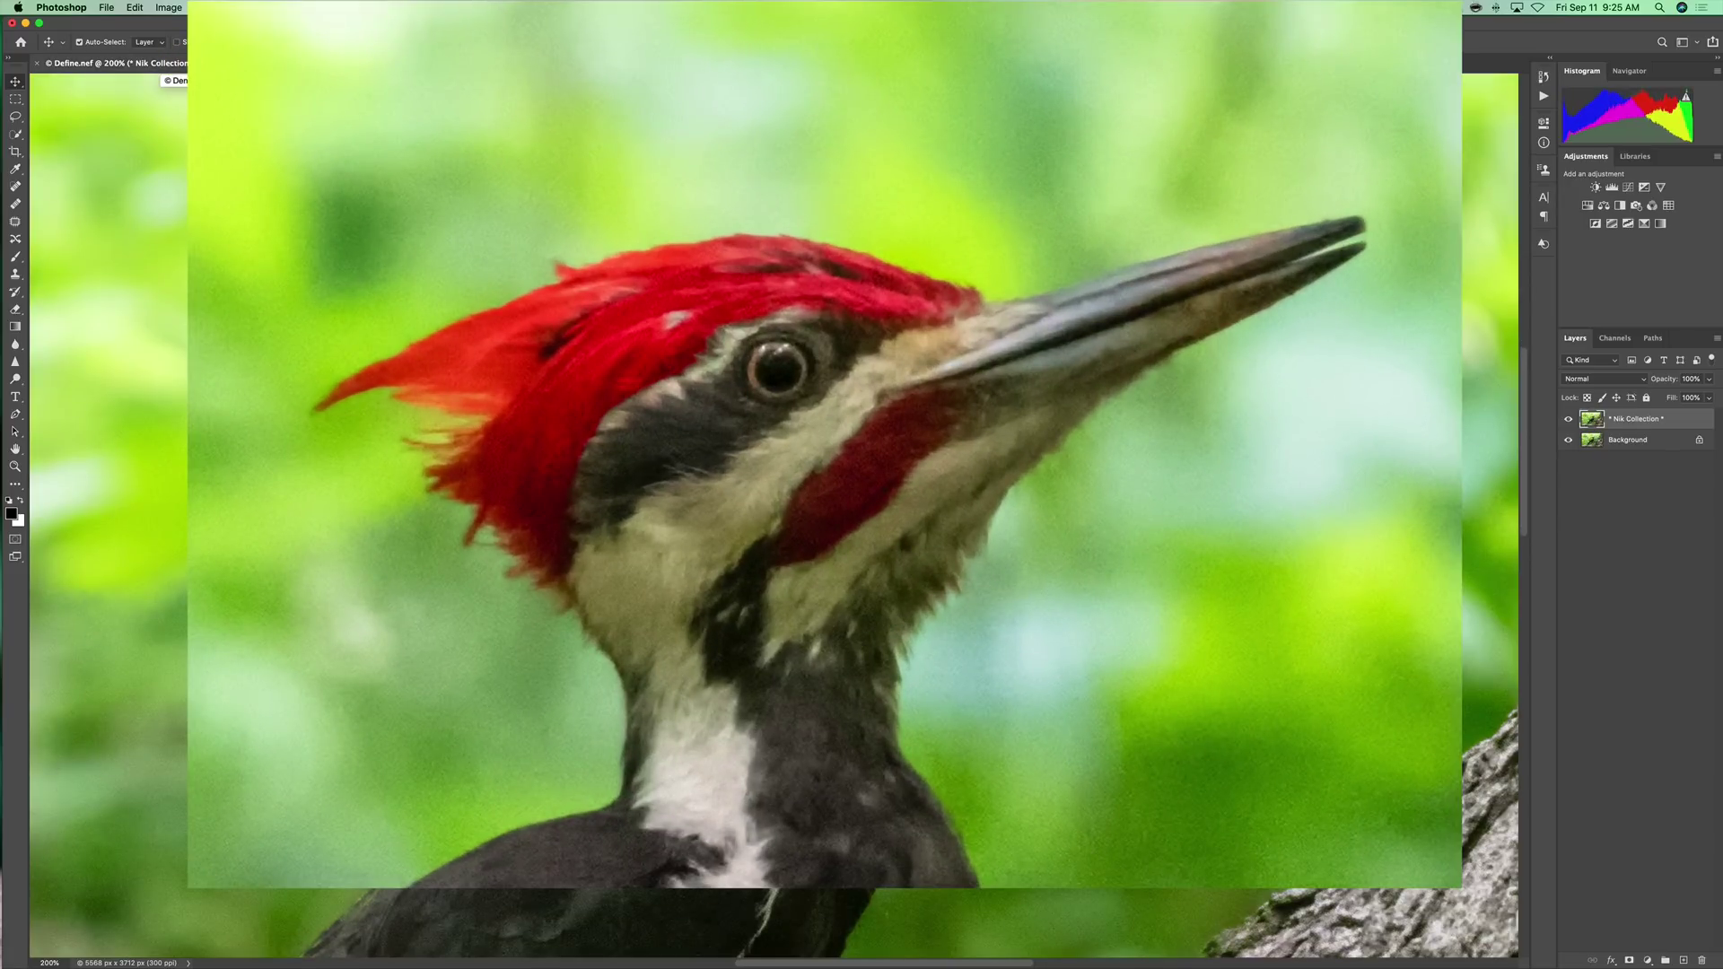
key("ctrl+Tab")
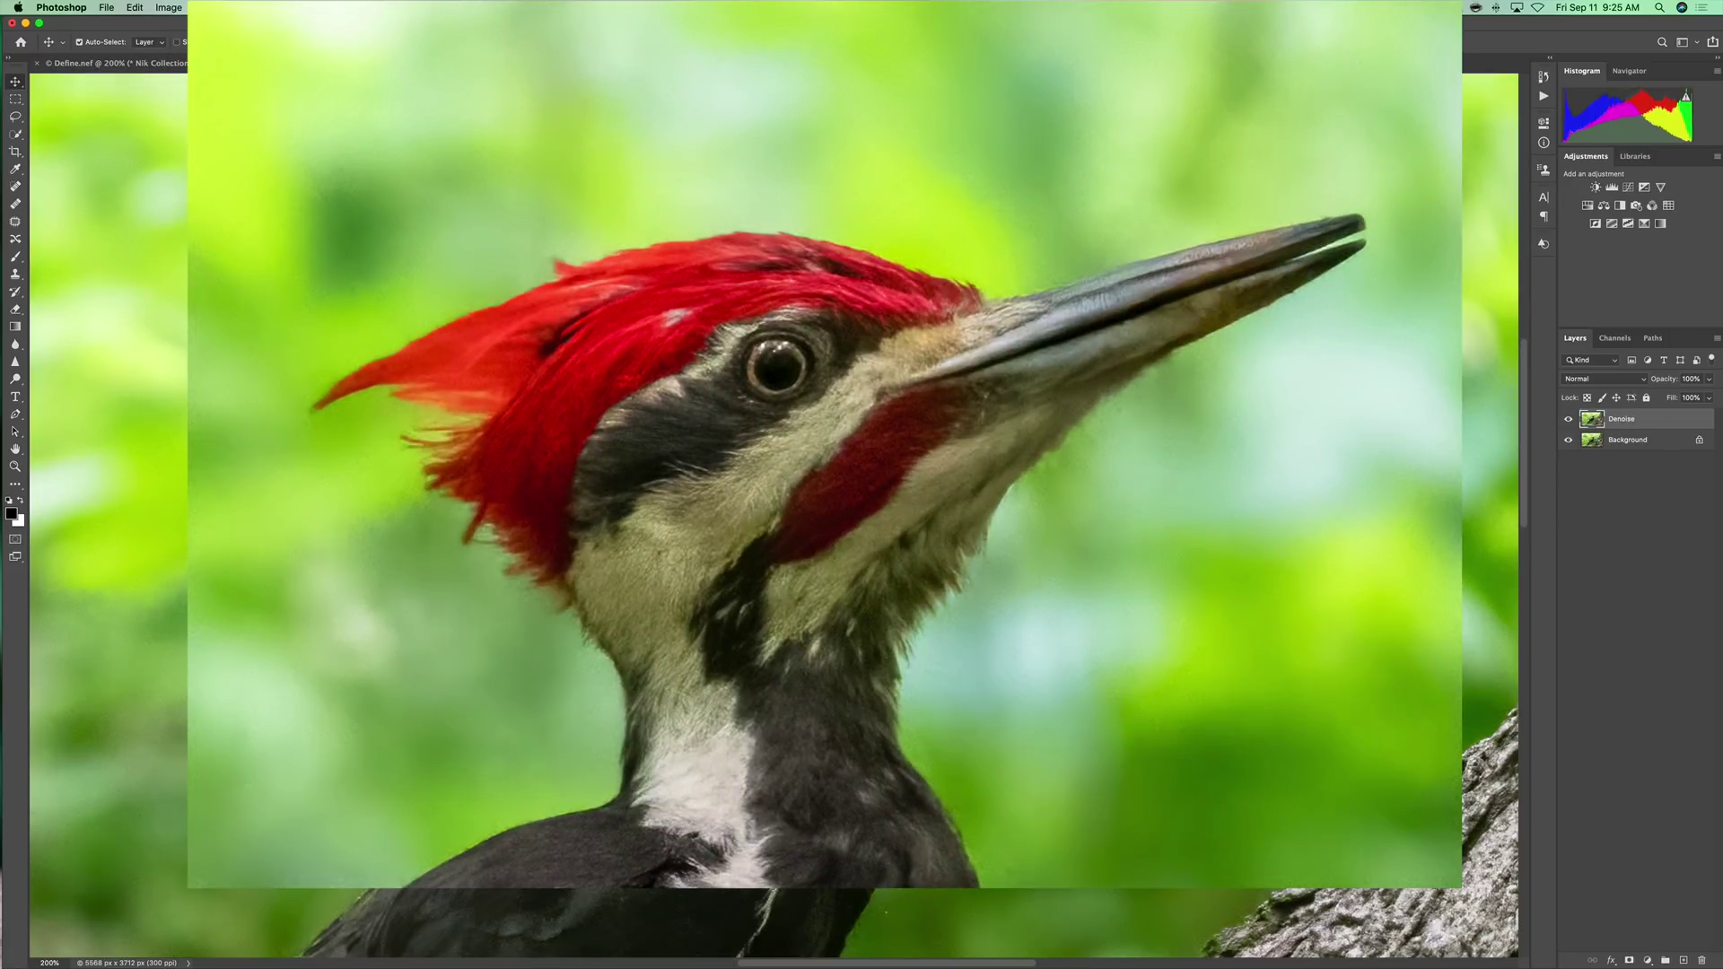
left_click(175, 63)
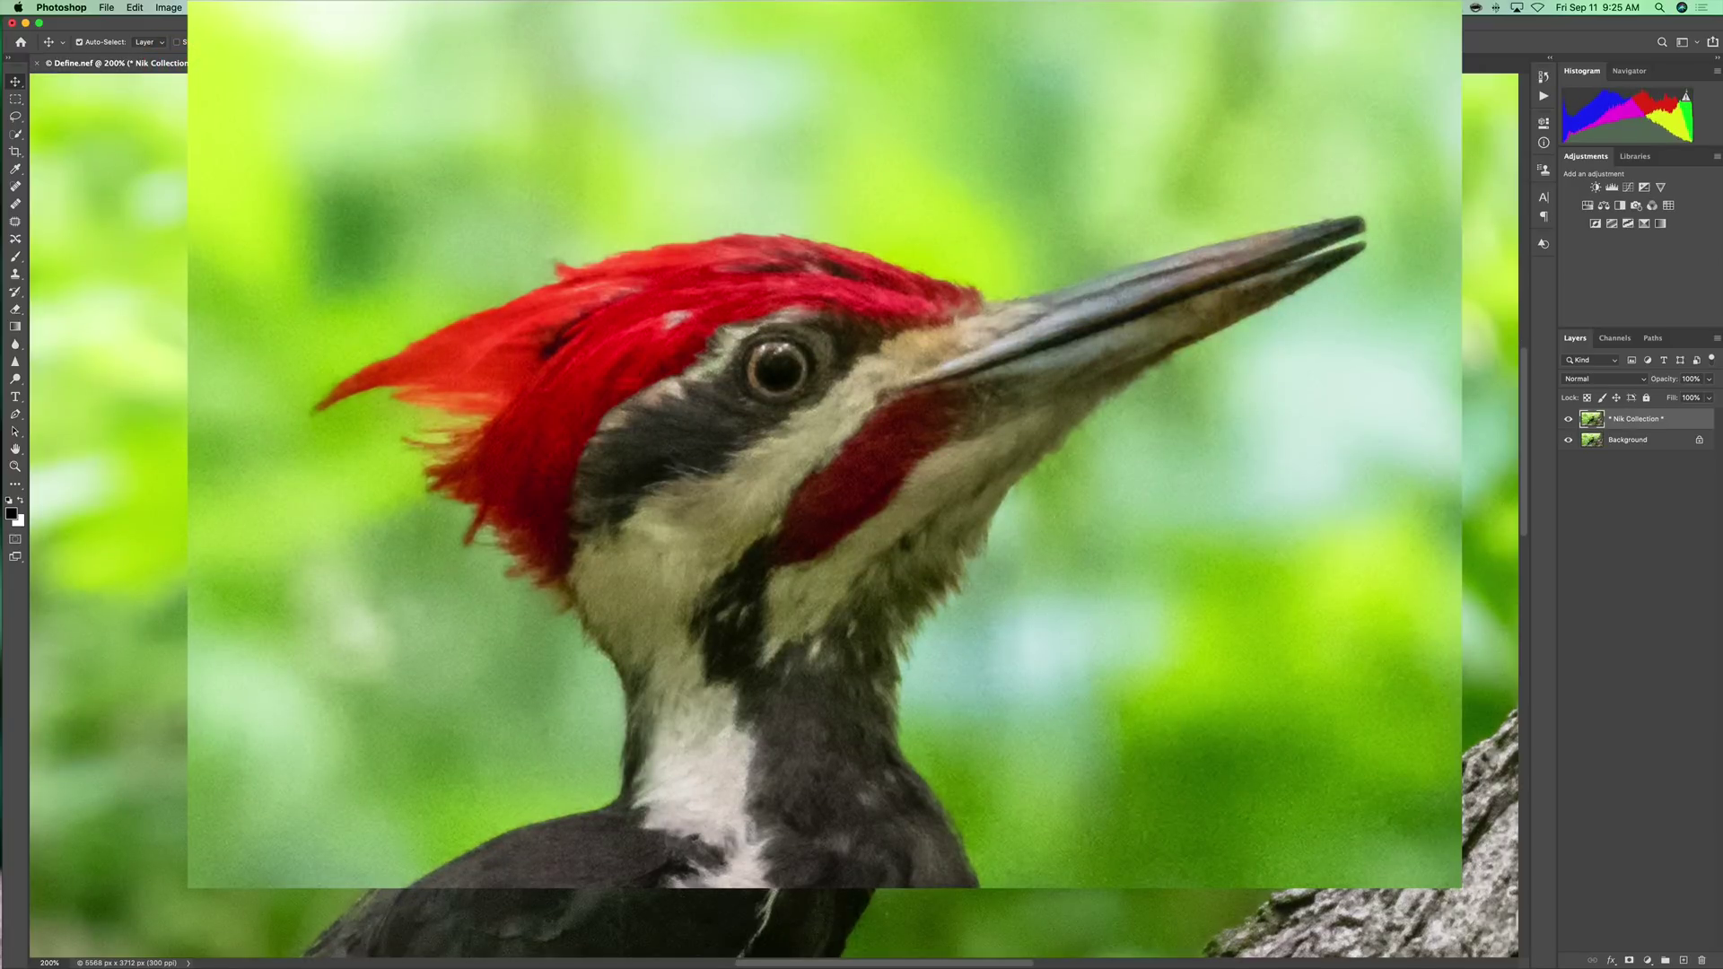
key("ctrl+Tab")
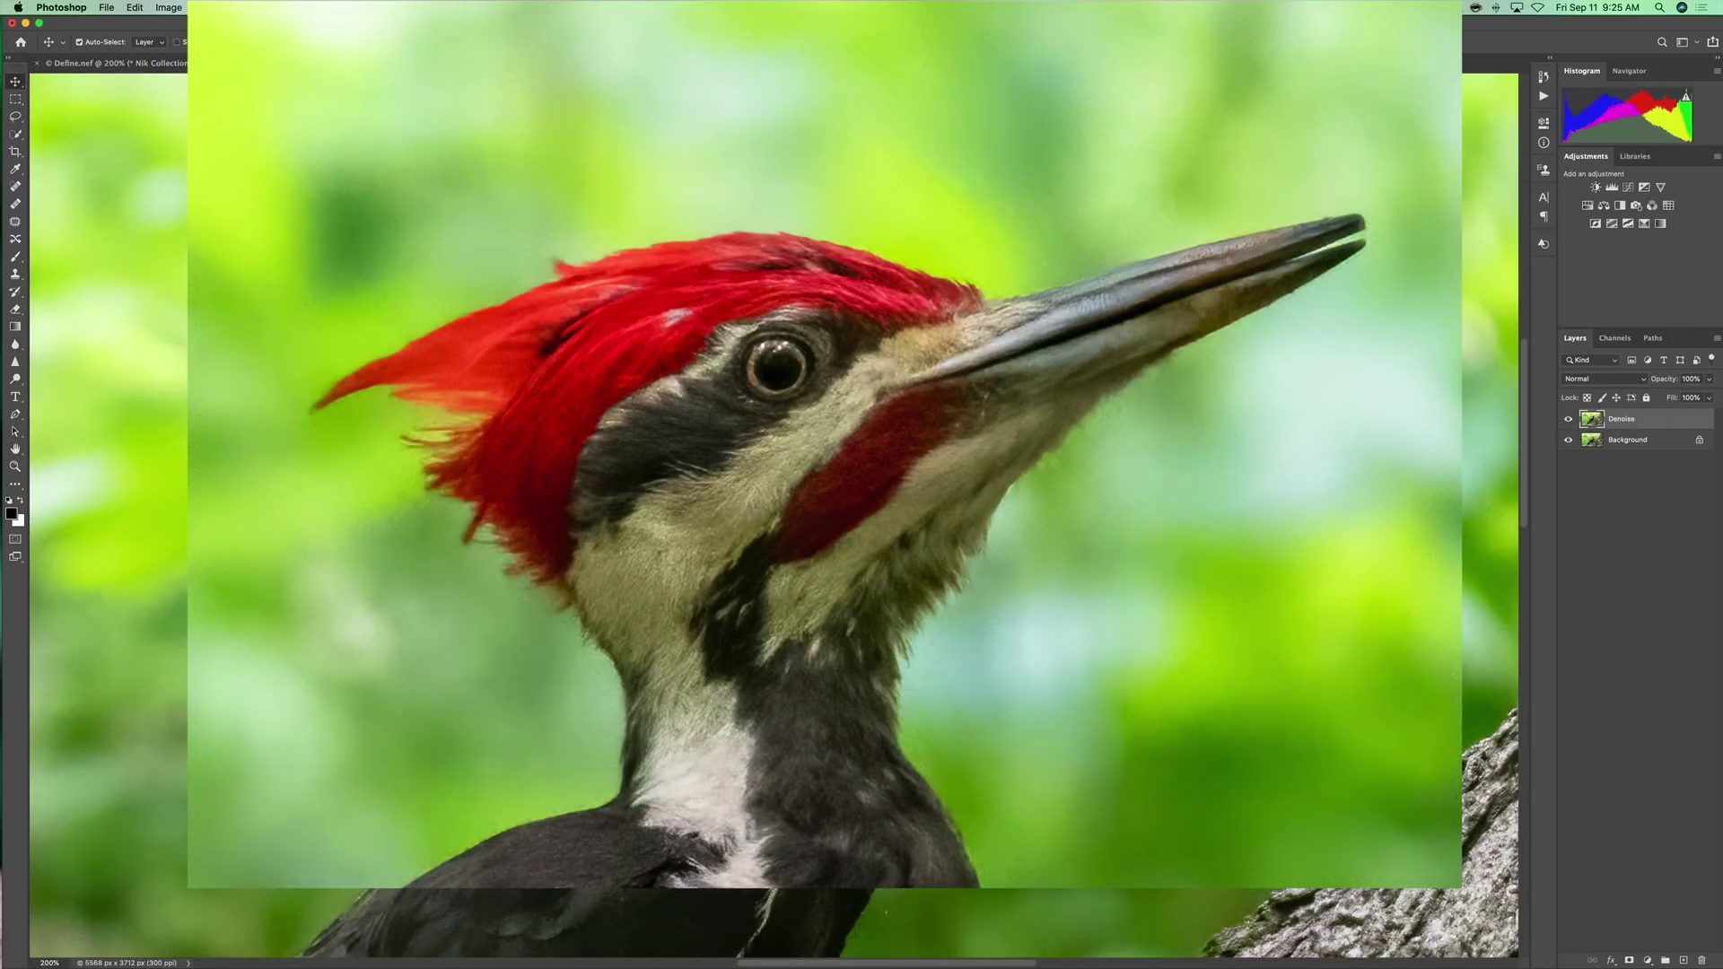